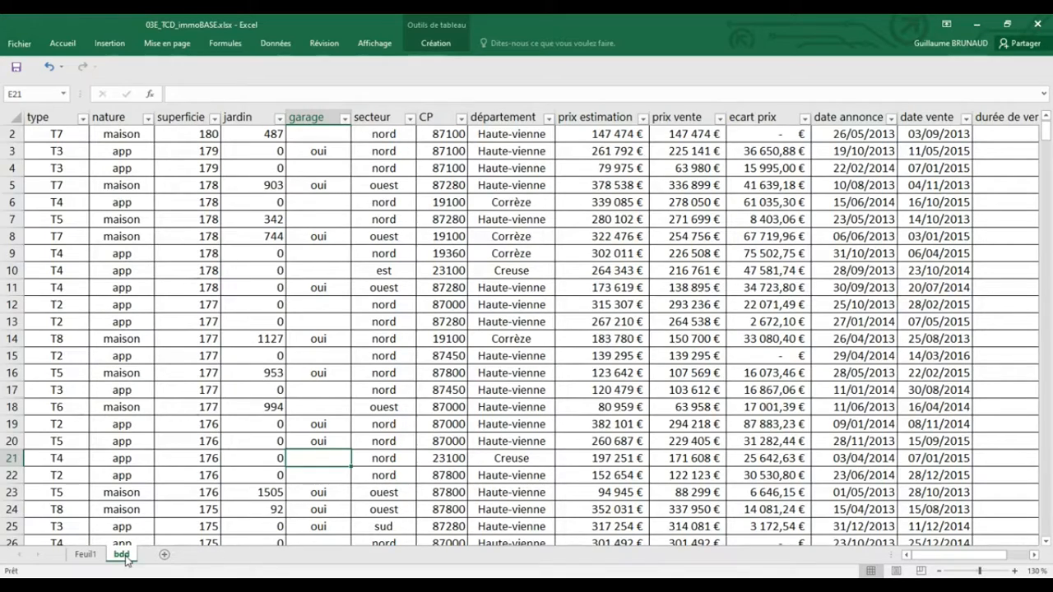
# Create a pivot table from the bdd_immo table on a new worksheet
pyautogui.click(458, 391)
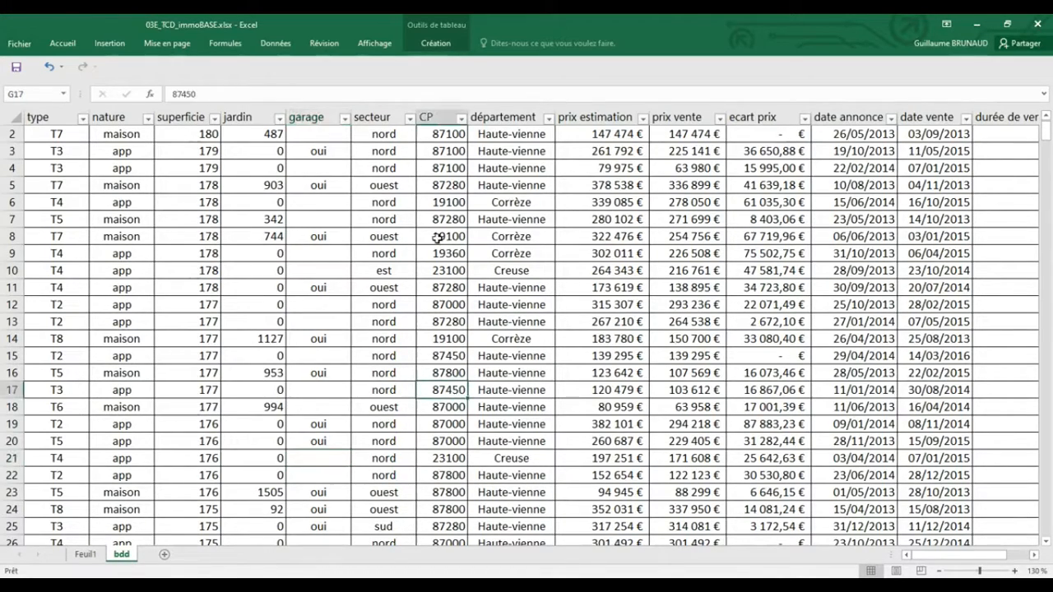
pyautogui.click(435, 42)
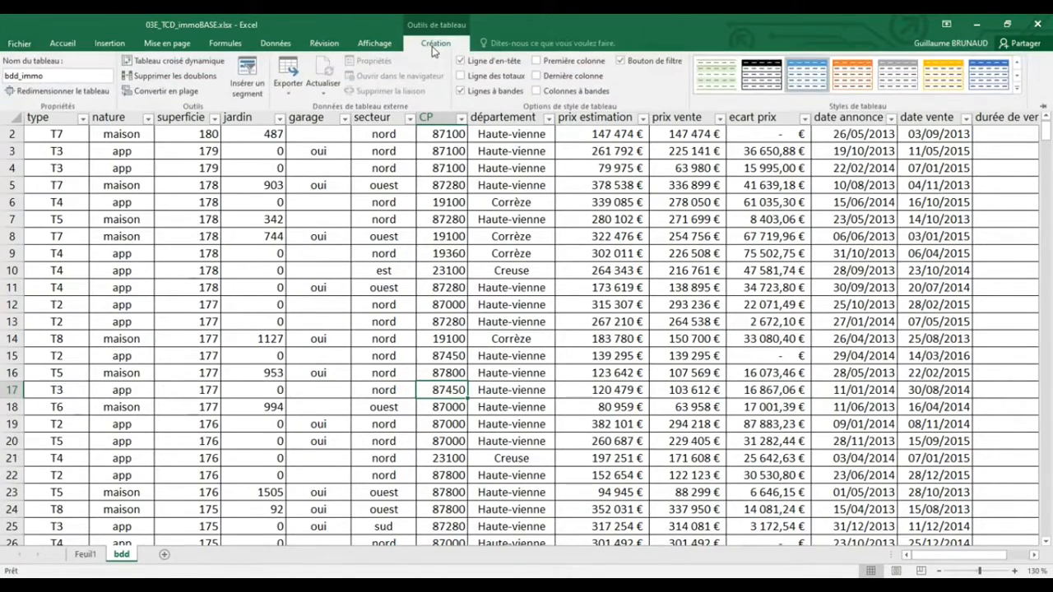
pyautogui.click(164, 62)
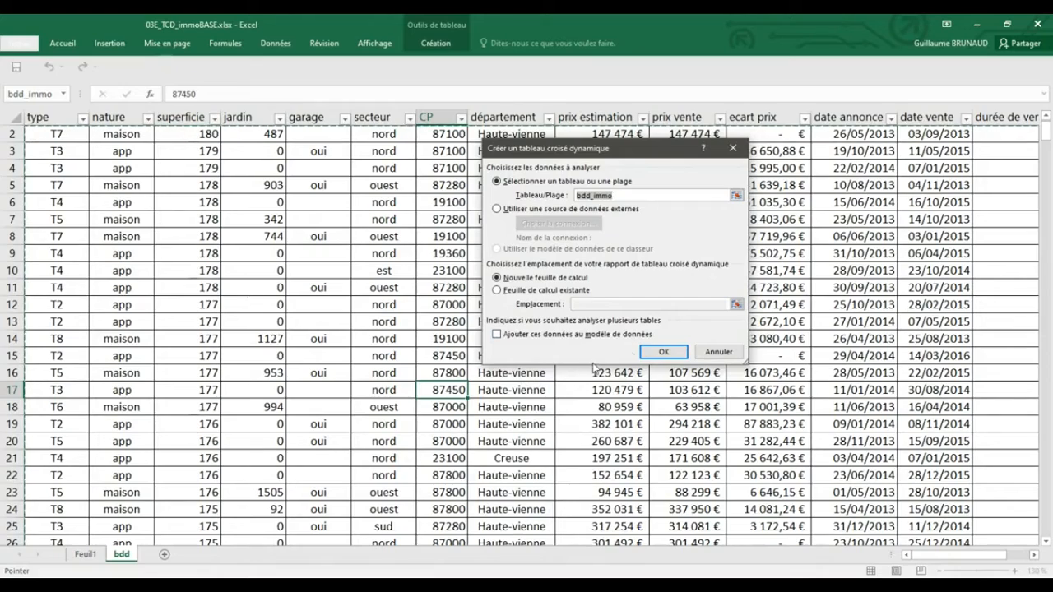
pyautogui.click(662, 352)
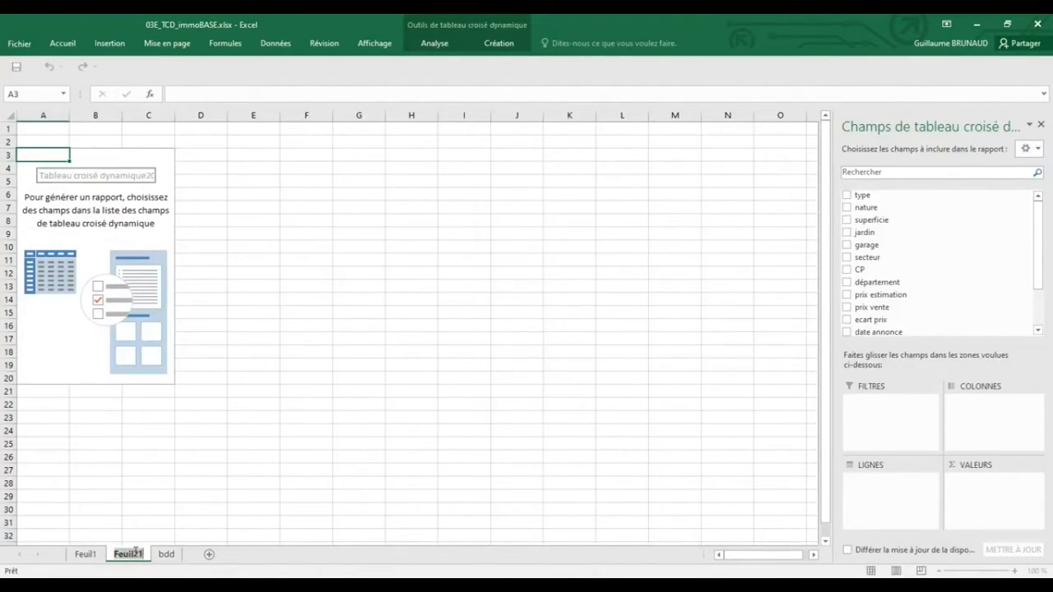
# Rename the new pivot table sheet as TCD01
pyautogui.write('TCD')
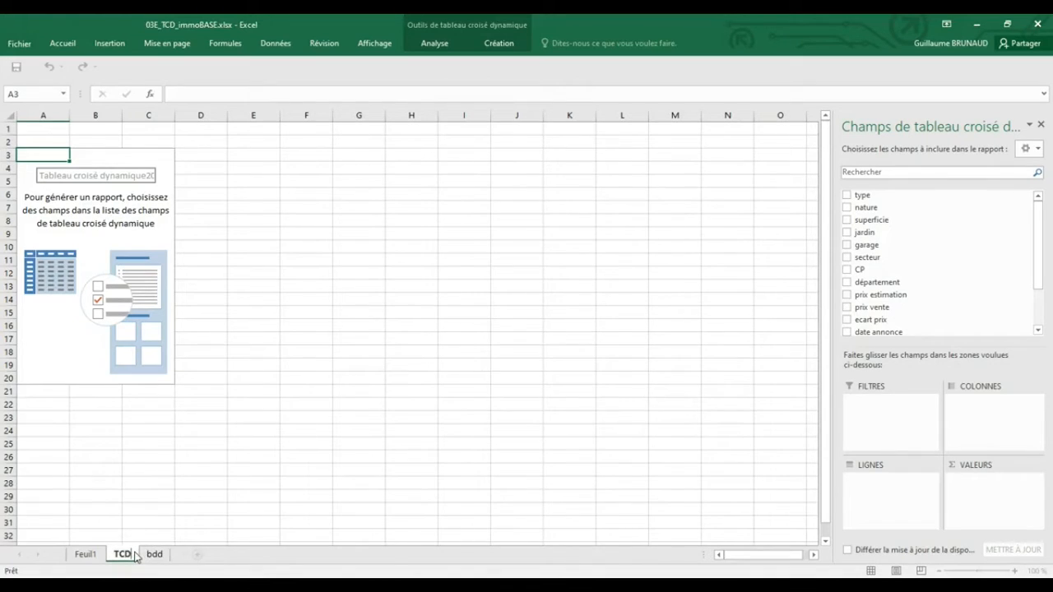
pyautogui.write('01')
pyautogui.press('Return')
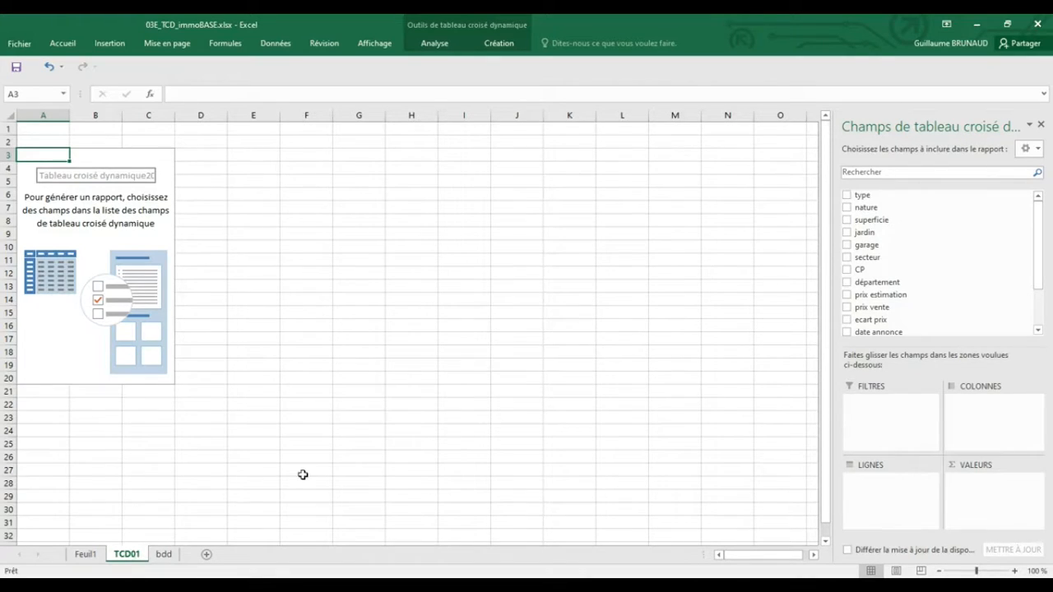
# Build the pivot table with type as both counted value and row field, and département as report filter
pyautogui.moveTo(888, 199); pyautogui.dragTo(993, 512)
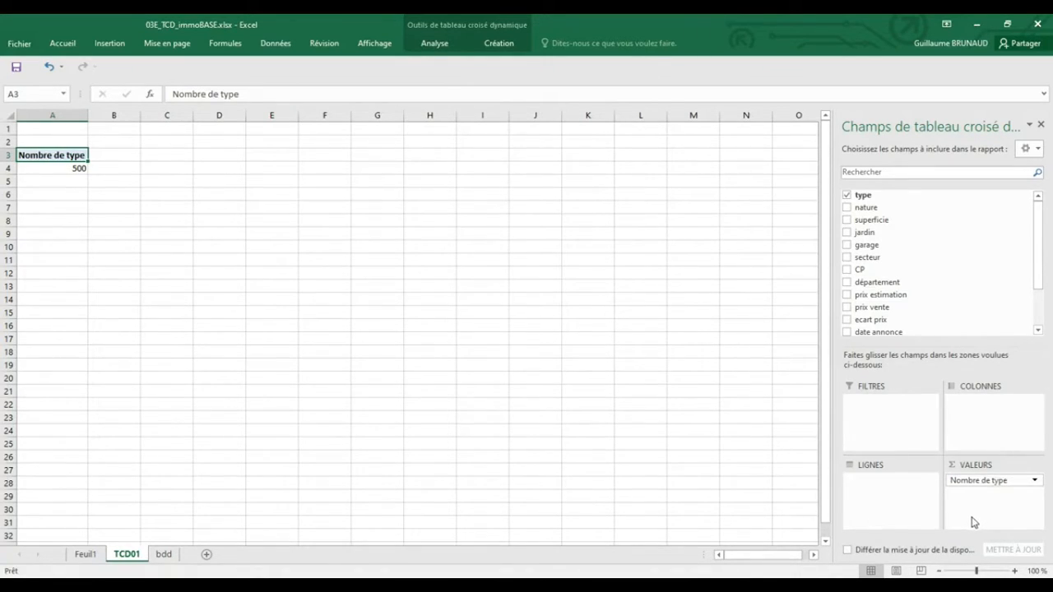
pyautogui.moveTo(862, 195); pyautogui.dragTo(876, 488)
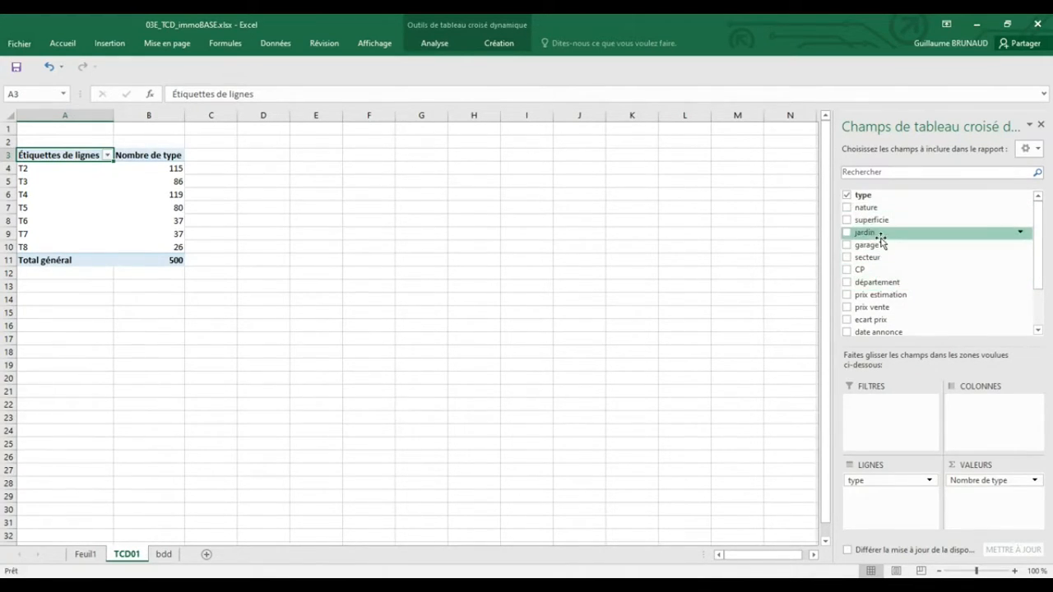
pyautogui.moveTo(889, 282); pyautogui.dragTo(889, 415)
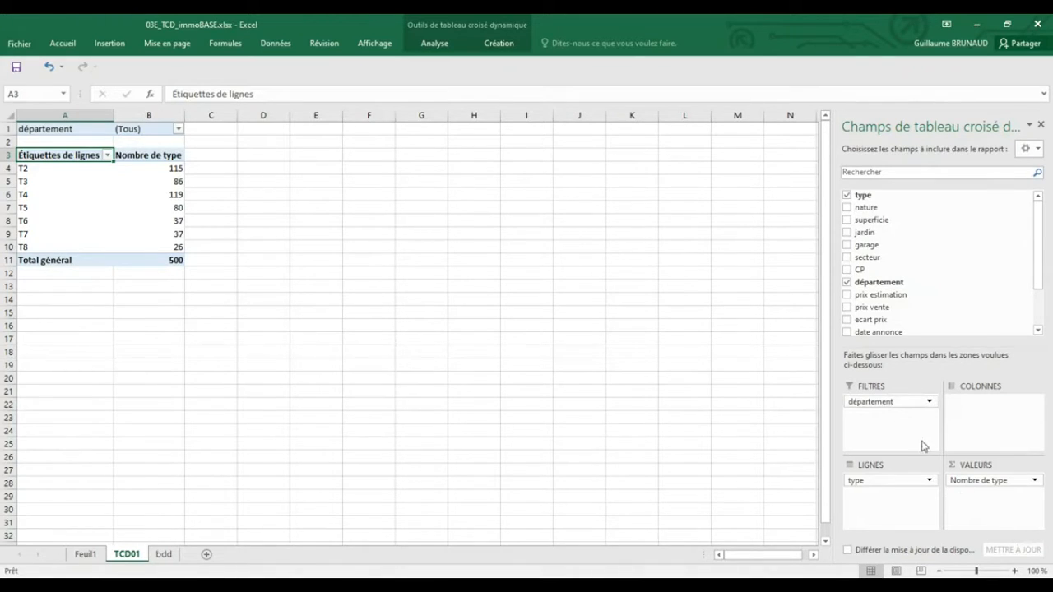
# Delete the last record, row 501, from the data table on the bdd sheet
pyautogui.click(164, 555)
pyautogui.click(697, 370)
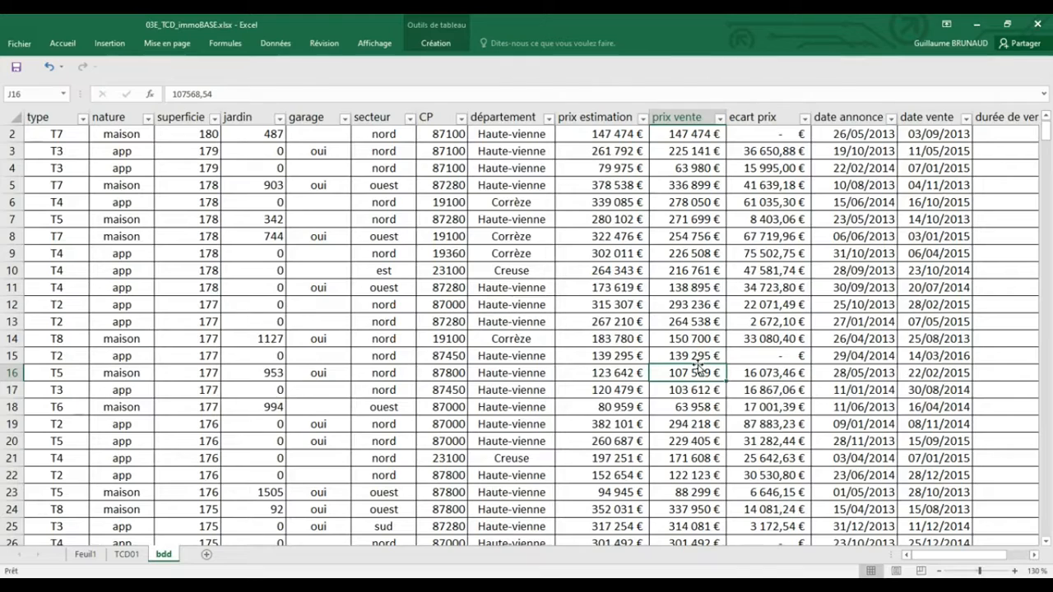
pyautogui.hotkey('ctrl', 'Down')
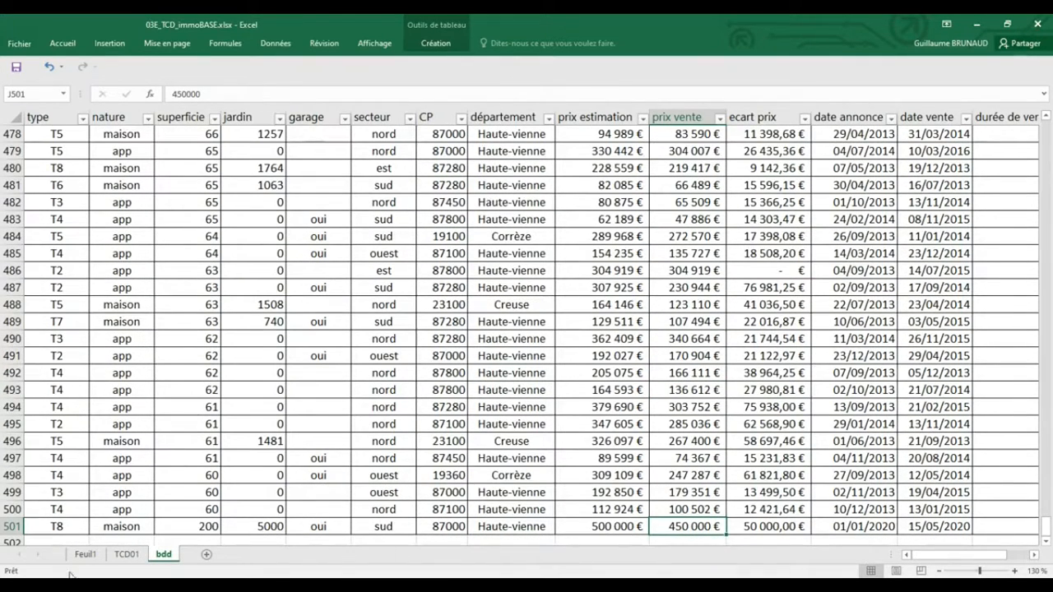
pyautogui.click(12, 526)
pyautogui.rightClick(16, 526)
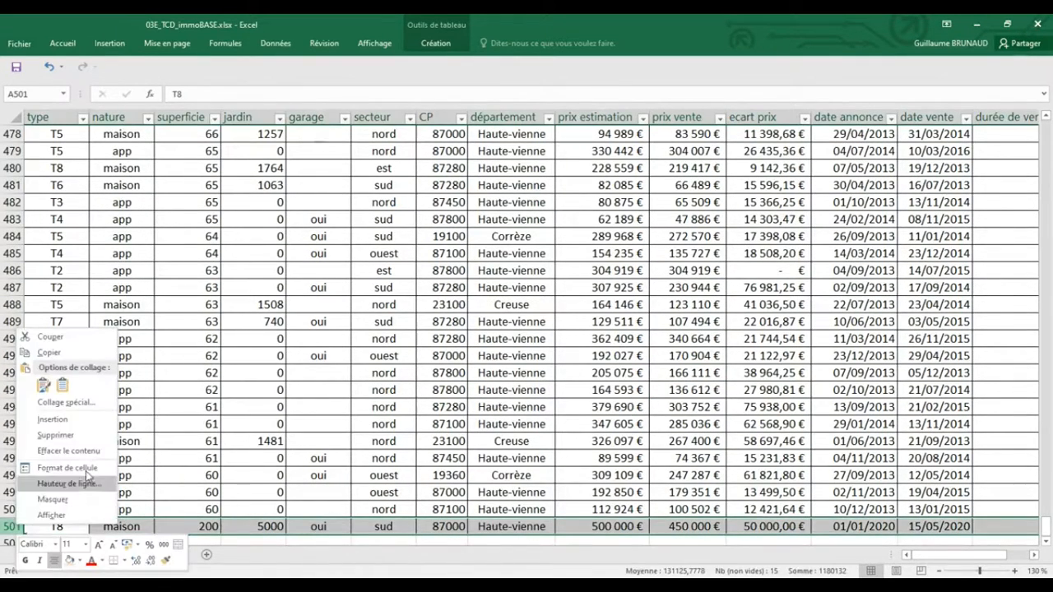
pyautogui.click(62, 435)
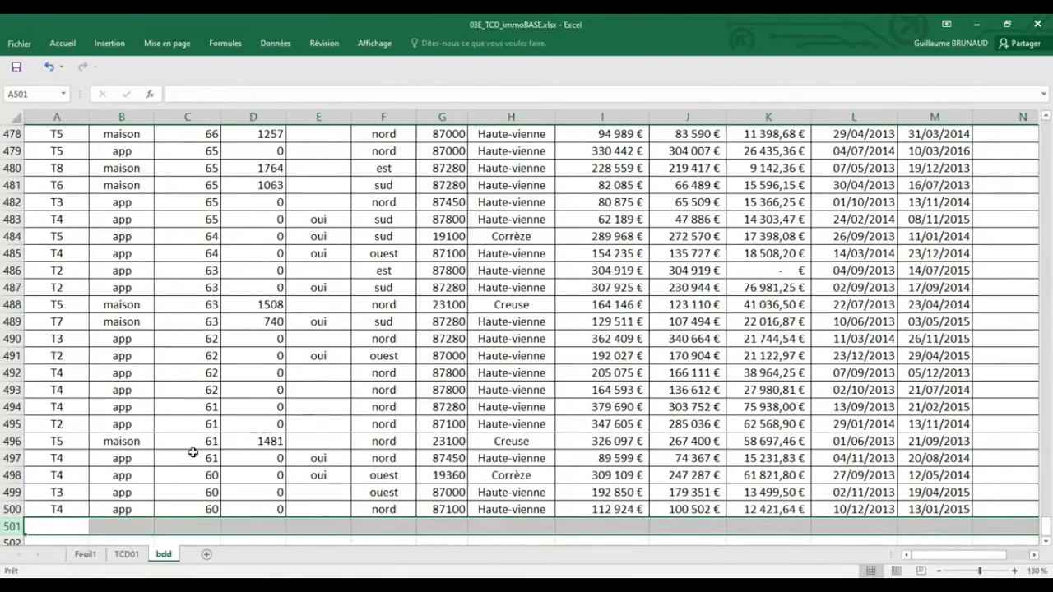
pyautogui.click(360, 486)
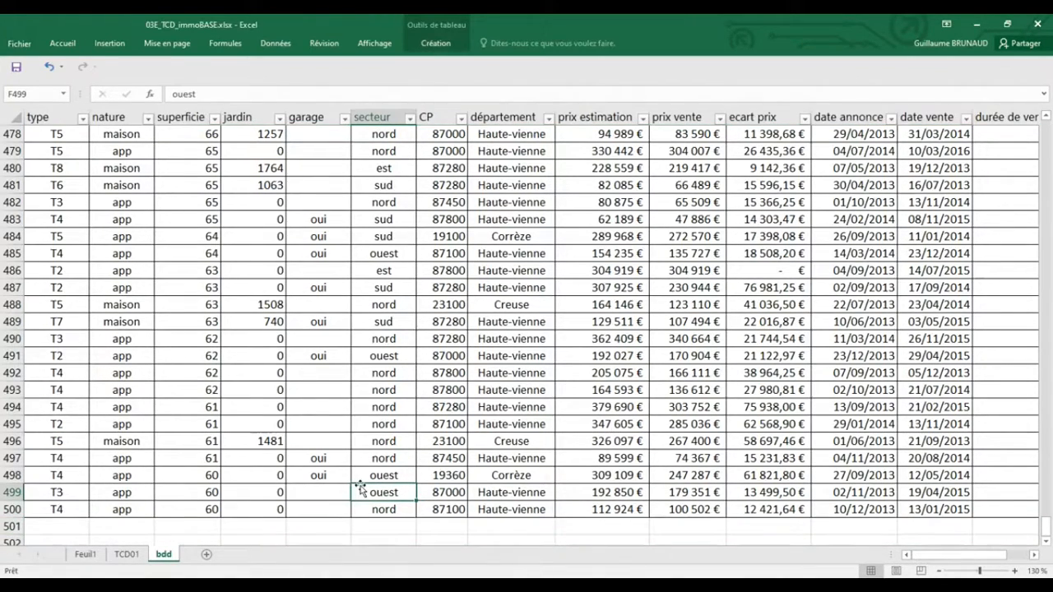
# Refresh the pivot table on the TCD01 sheet to take in the changed source data
pyautogui.click(127, 554)
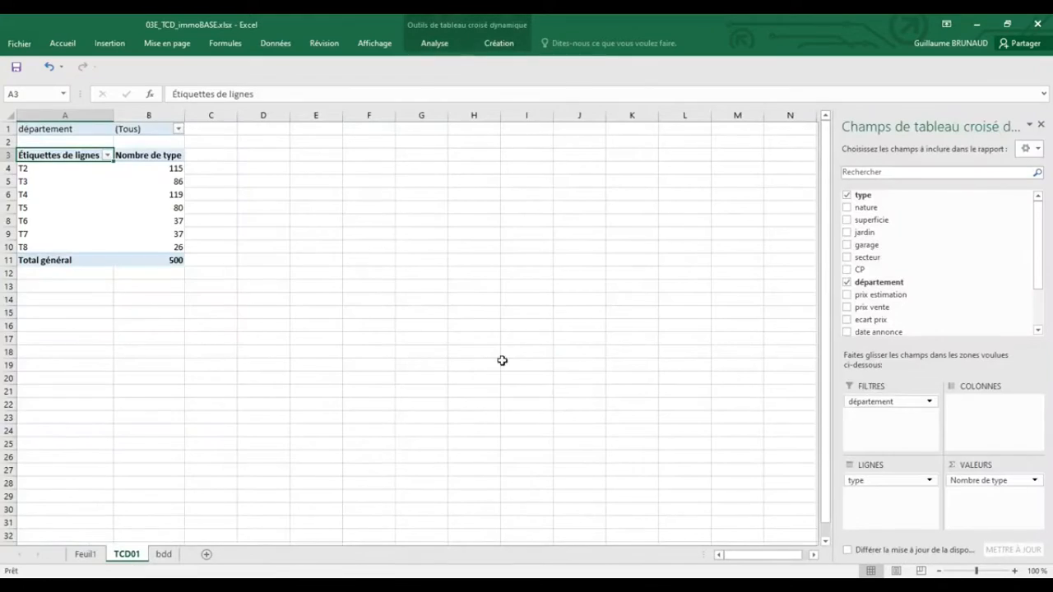
pyautogui.click(89, 210)
pyautogui.click(498, 41)
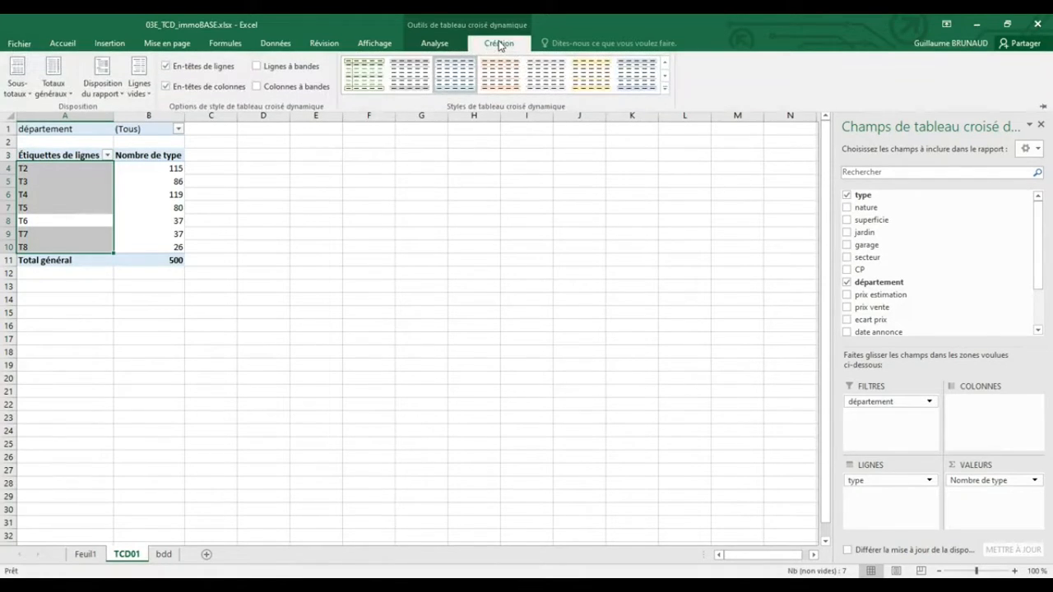
pyautogui.click(434, 43)
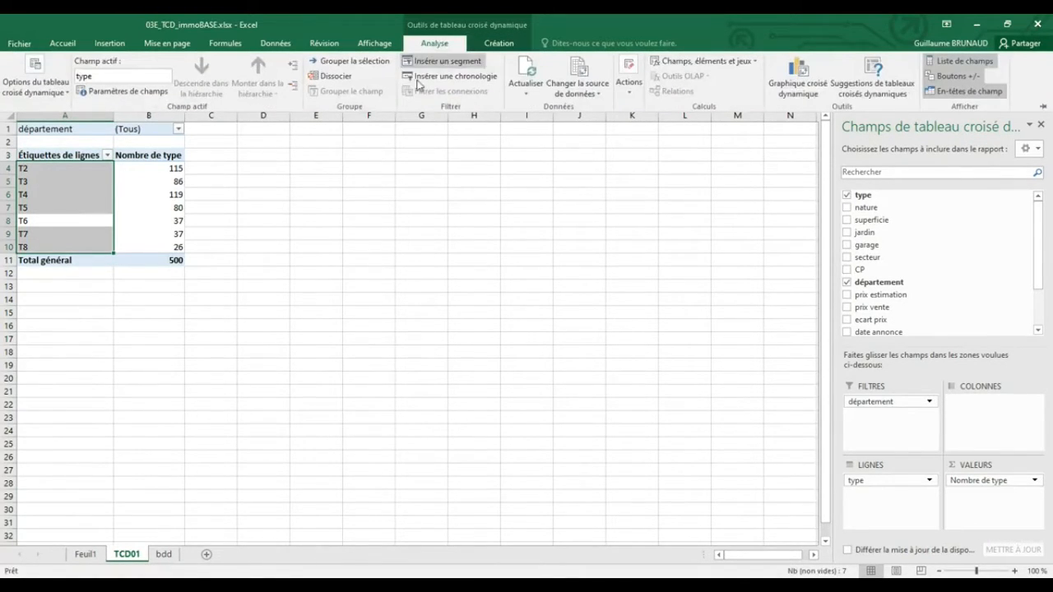
pyautogui.click(526, 68)
pyautogui.click(352, 324)
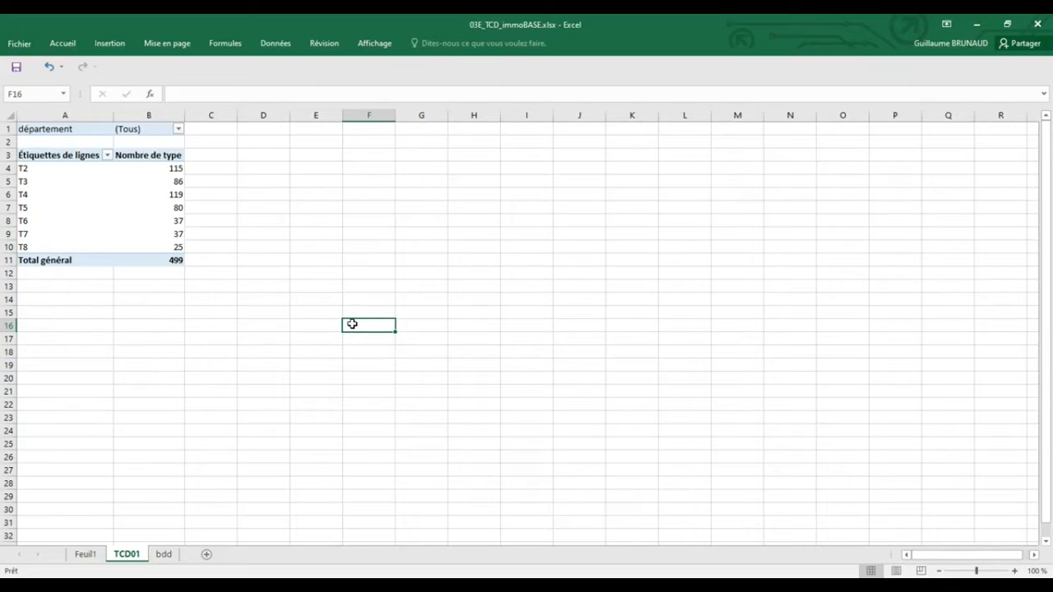
# Filter the pivot table's département report filter to Creuse
pyautogui.click(78, 217)
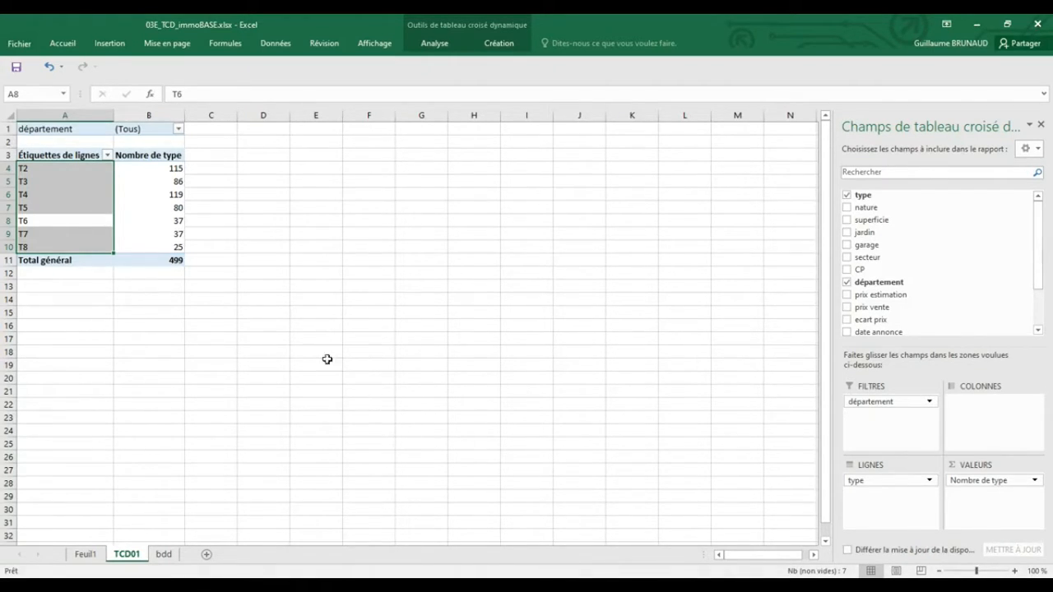
pyautogui.click(177, 129)
pyautogui.click(57, 179)
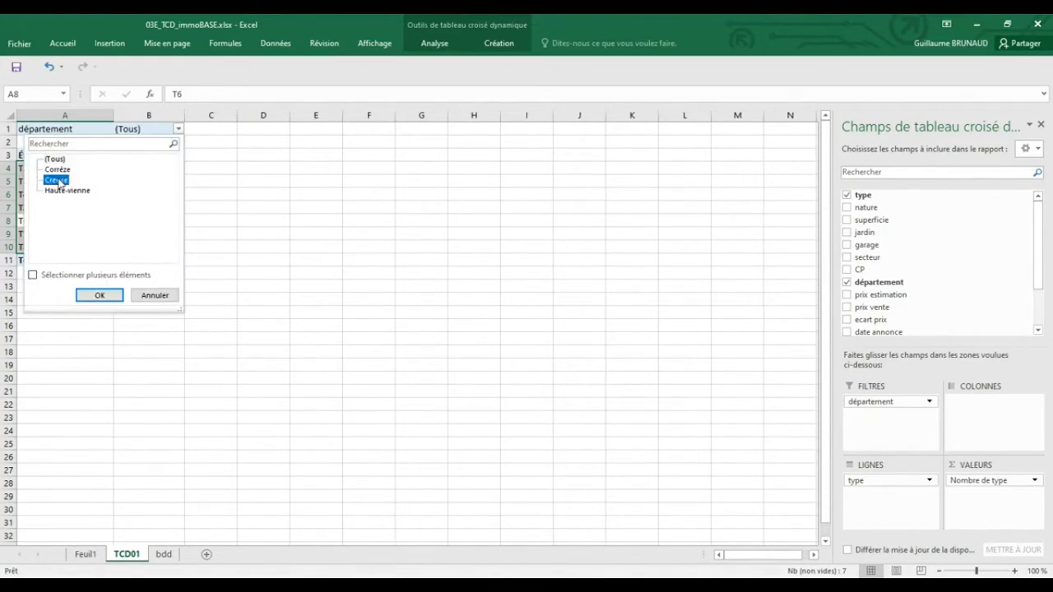
pyautogui.click(100, 291)
pyautogui.click(99, 295)
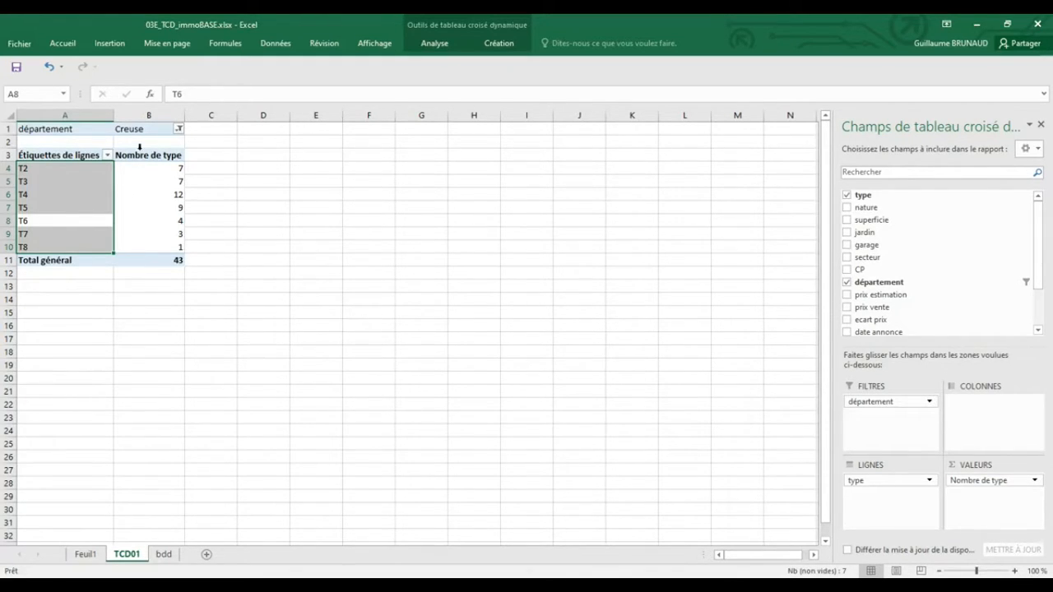
# Allow multiple selections in the département filter and add Corrèze alongside Creuse
pyautogui.click(178, 129)
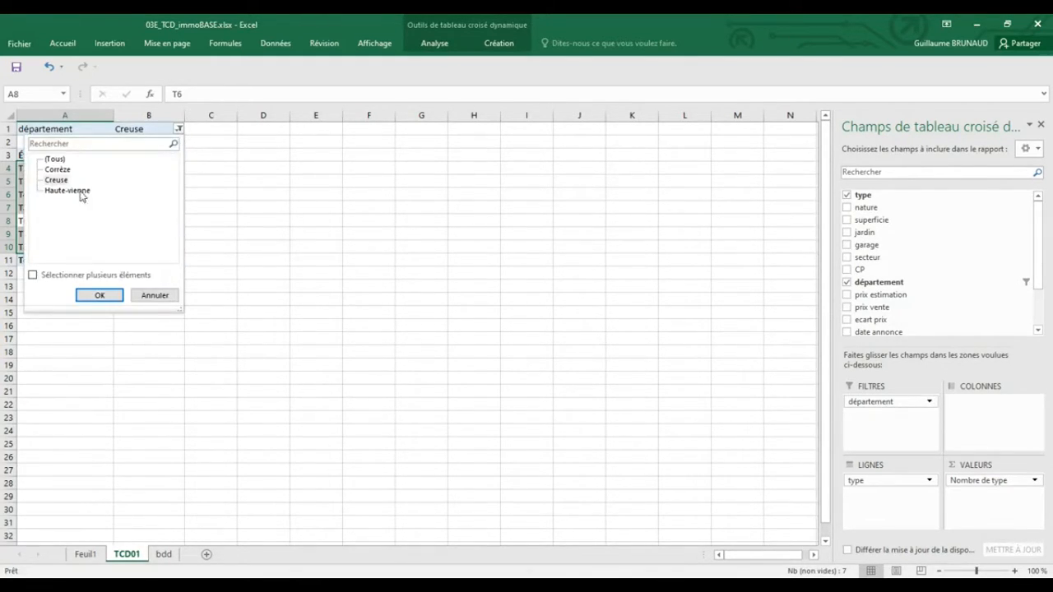
pyautogui.click(32, 276)
pyautogui.click(48, 170)
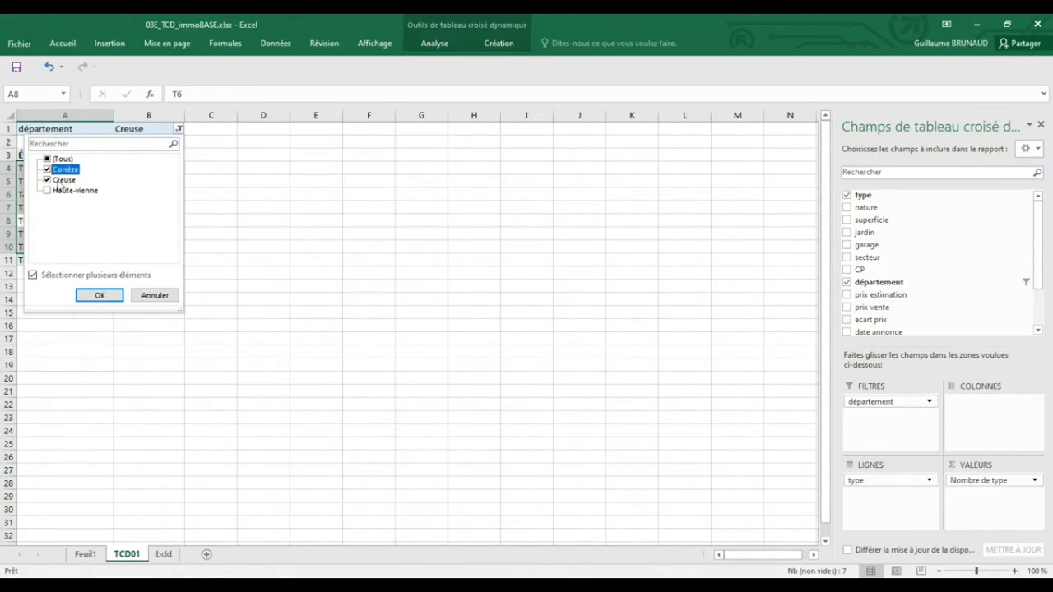
pyautogui.click(100, 296)
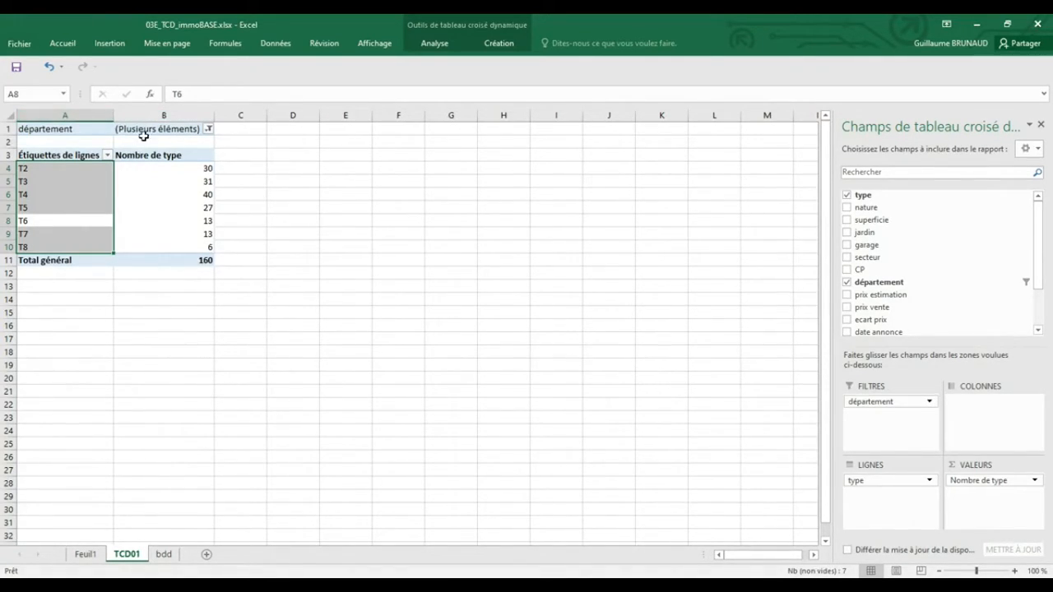
pyautogui.click(209, 130)
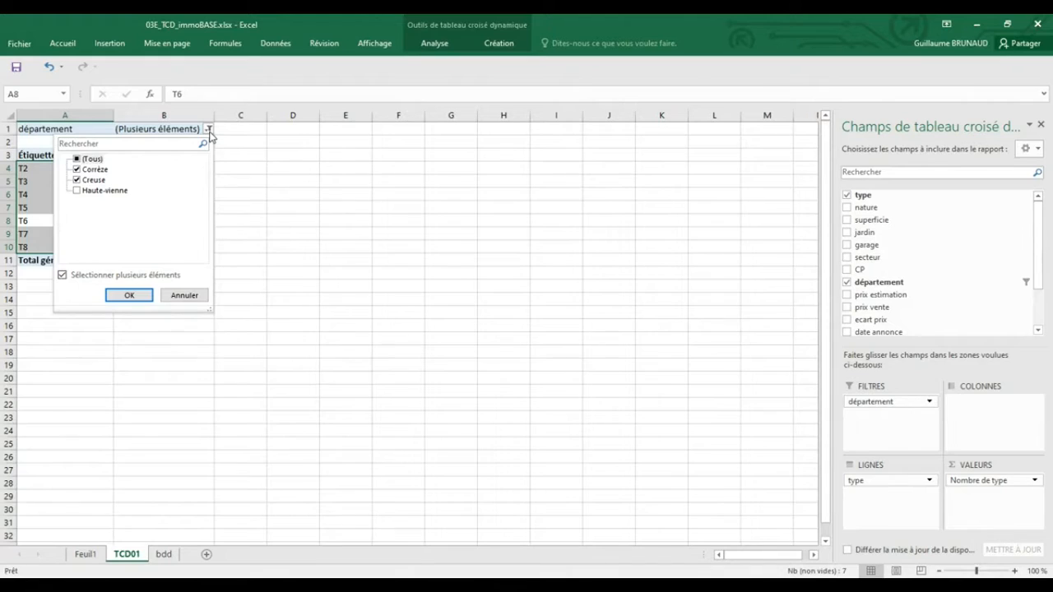
pyautogui.click(209, 135)
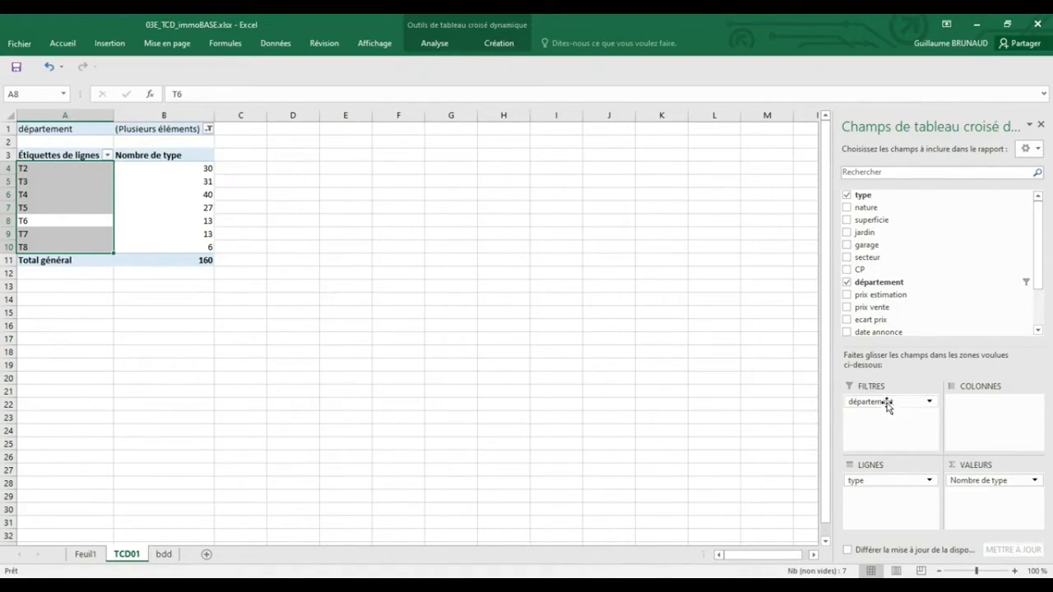
# Remove the département field from the pivot table's report filter area
pyautogui.moveTo(887, 403); pyautogui.dragTo(904, 433)
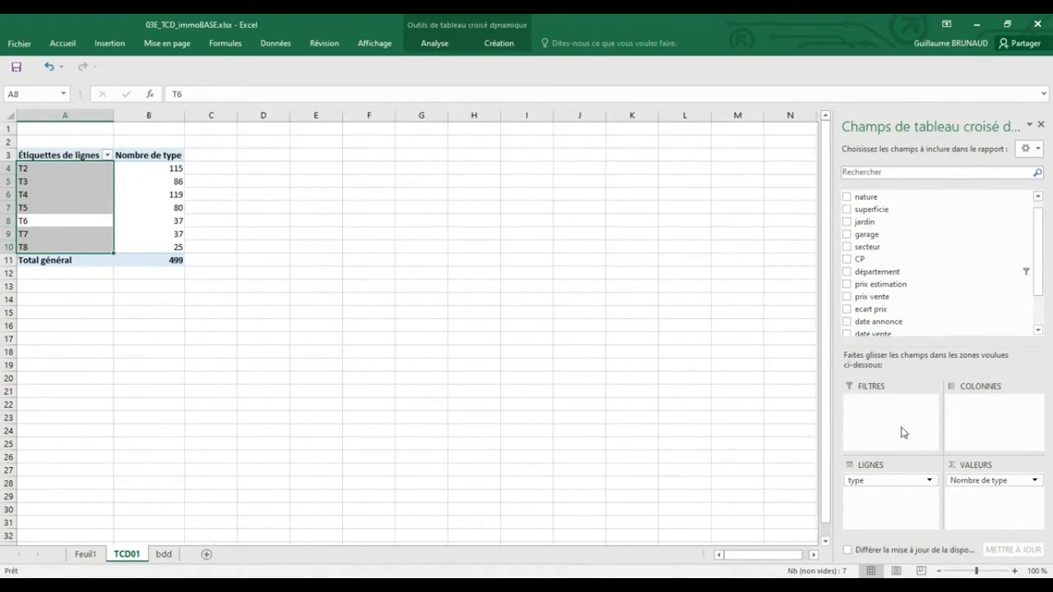
pyautogui.click(311, 288)
# Insert a département slicer for the pivot table and place it beside the table, starting around cell D3
pyautogui.click(46, 194)
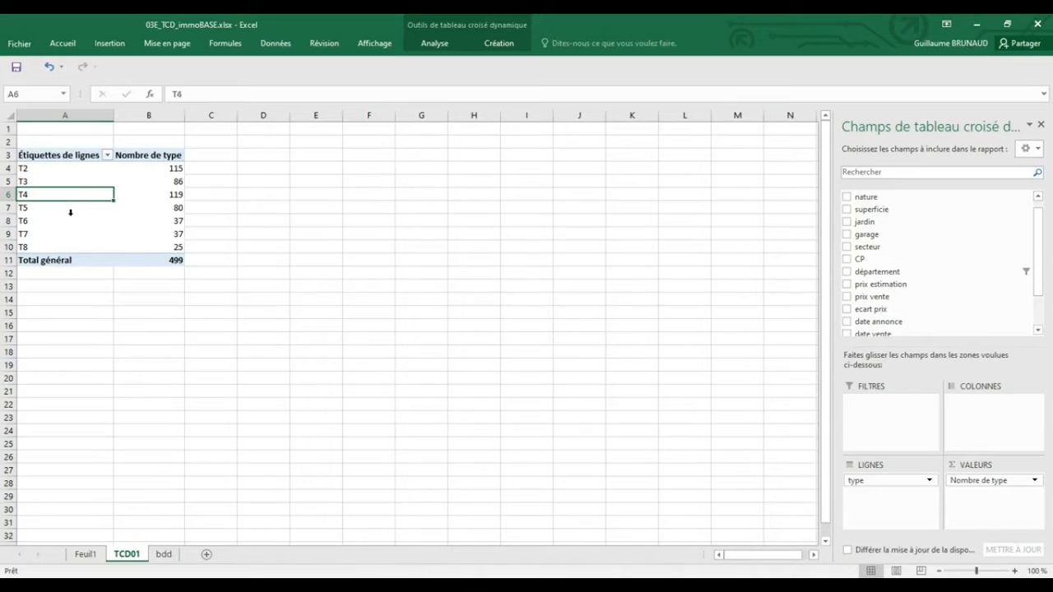
pyautogui.click(71, 215)
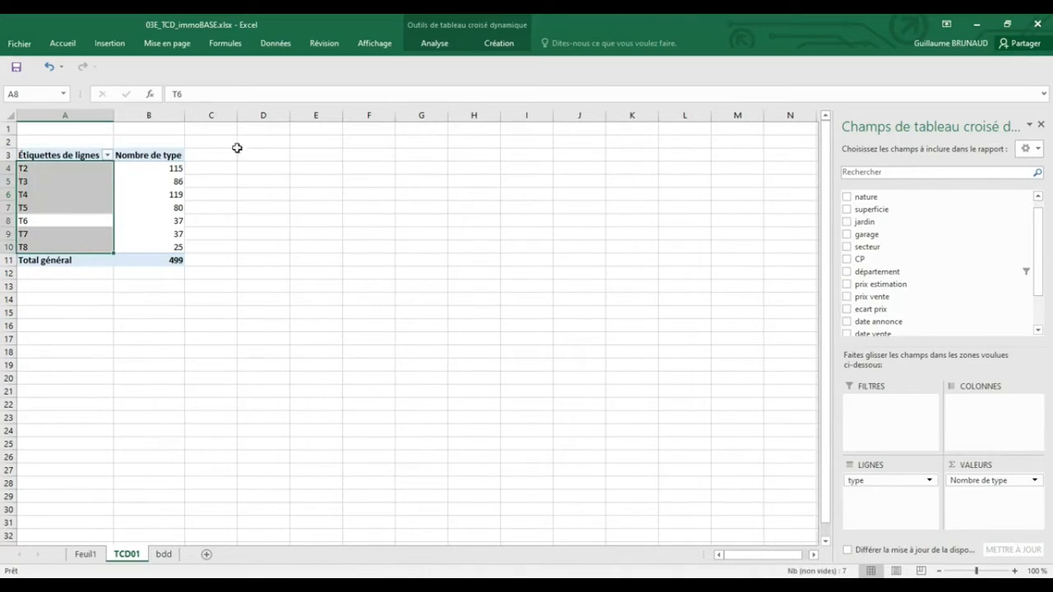
pyautogui.click(434, 44)
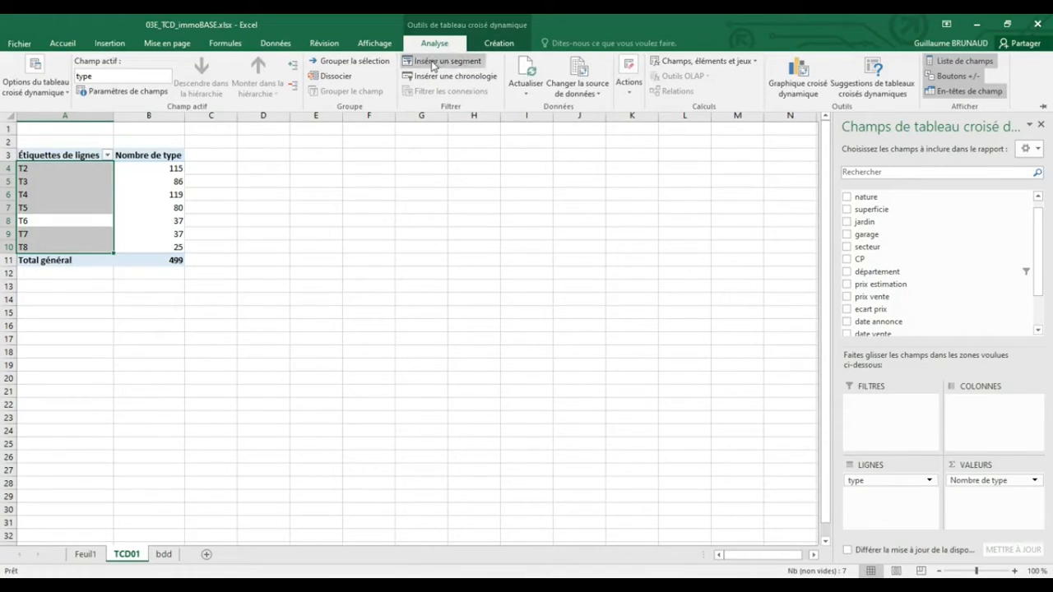
pyautogui.click(446, 62)
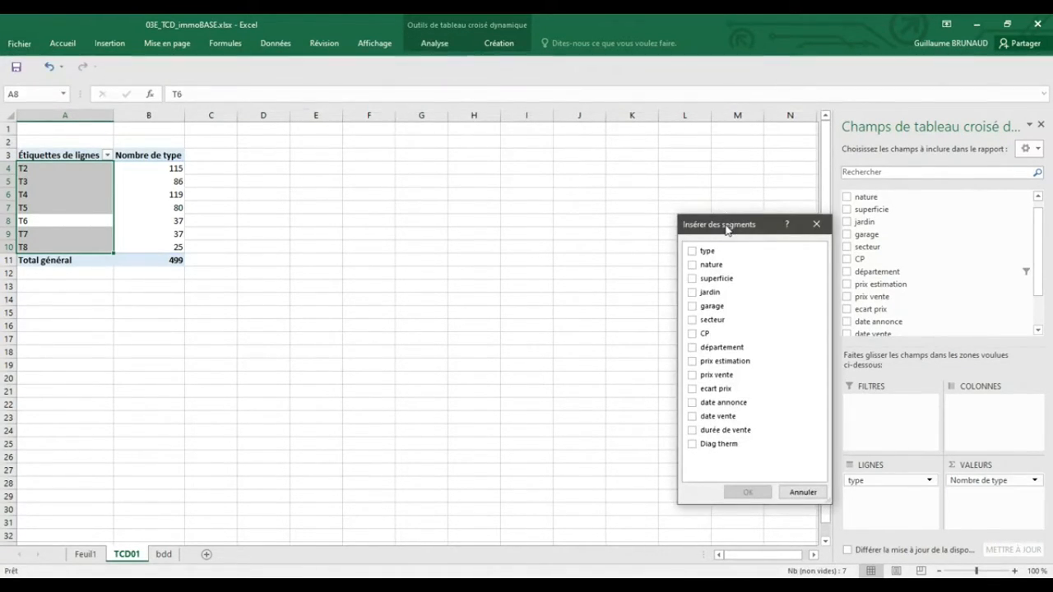
pyautogui.moveTo(725, 227); pyautogui.dragTo(610, 185)
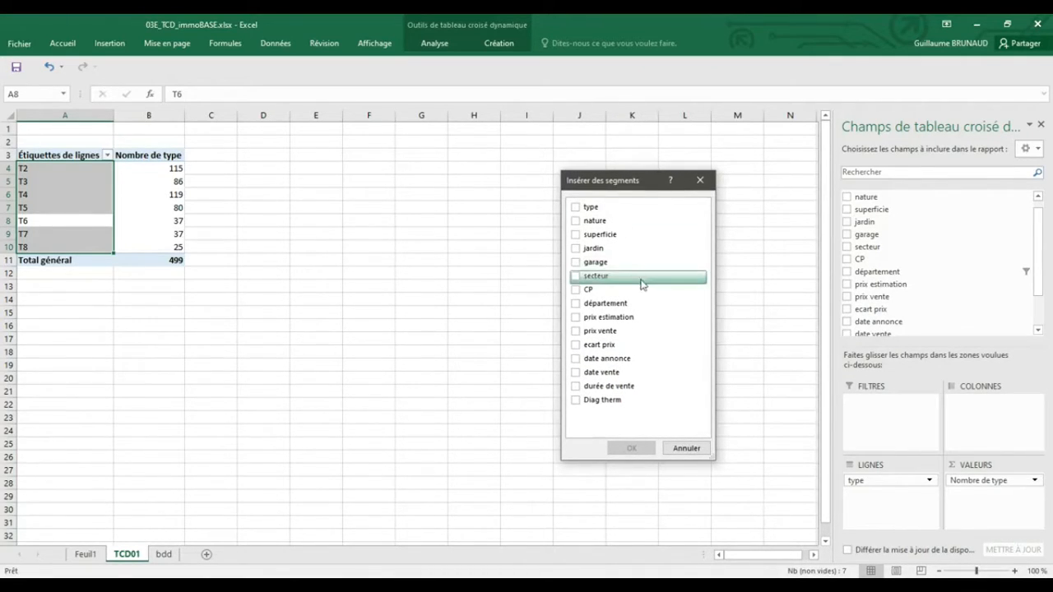
pyautogui.click(580, 305)
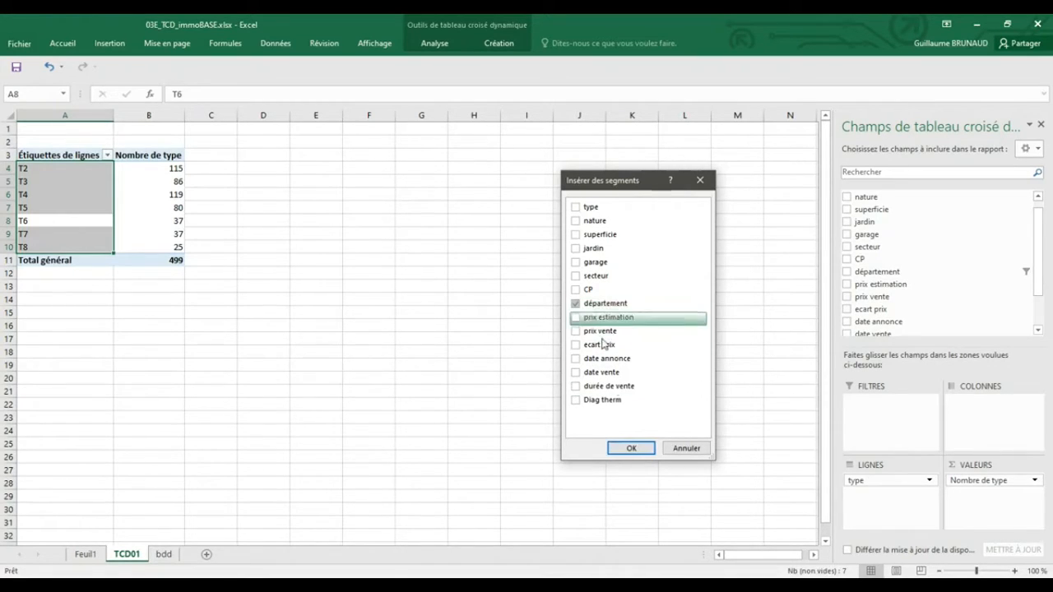
pyautogui.click(622, 449)
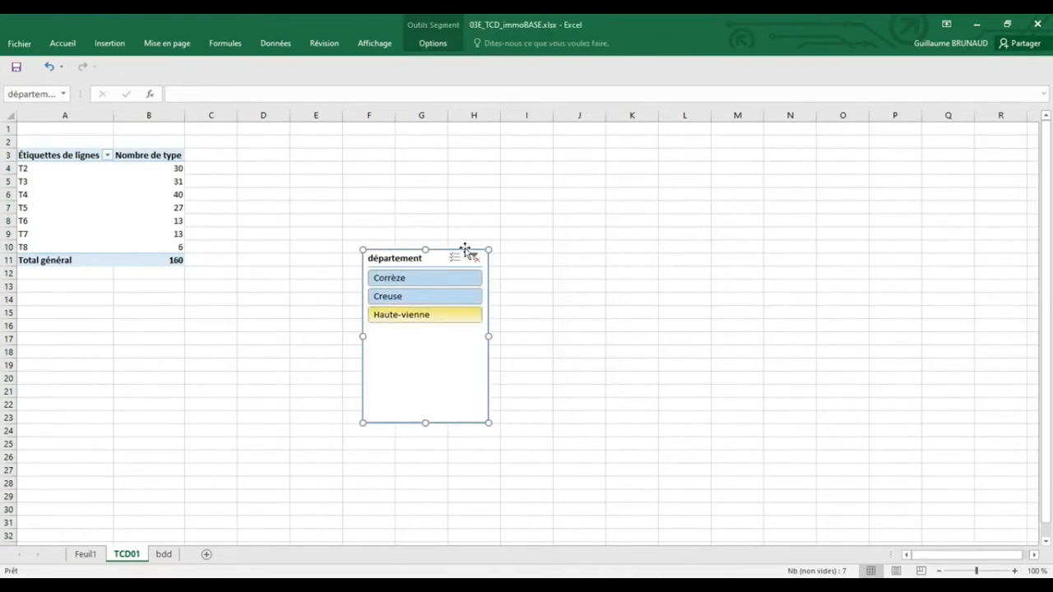
pyautogui.moveTo(416, 258); pyautogui.dragTo(320, 157)
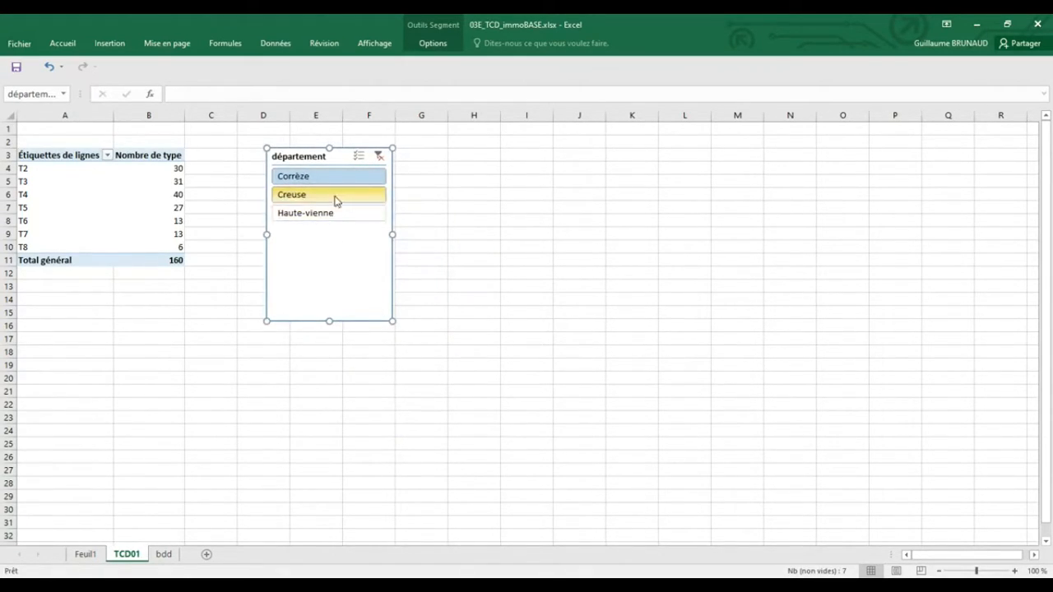
# Shorten the département slicer to about 3.81 cm tall and filter the pivot table by Haute-vienne, Creuse and Corrèze, one at a time
pyautogui.moveTo(329, 320); pyautogui.dragTo(329, 242)
pyautogui.click(312, 215)
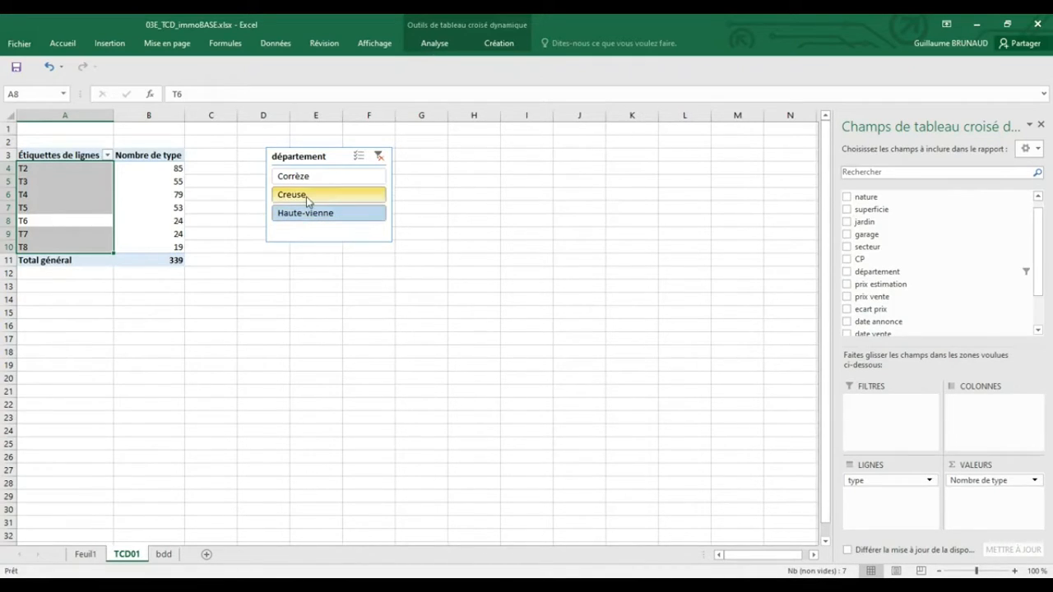
pyautogui.click(296, 195)
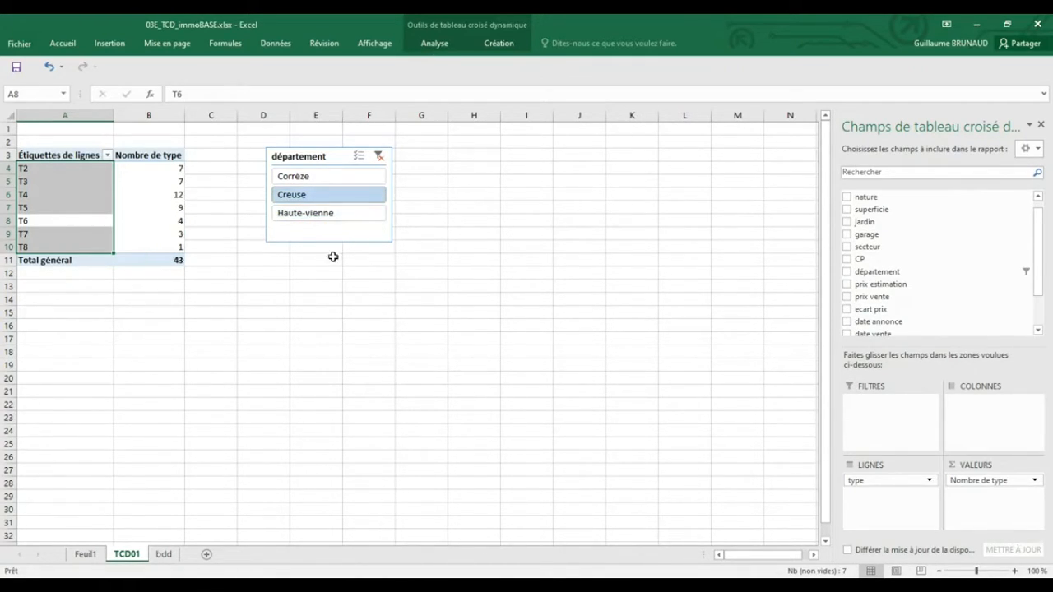
pyautogui.click(292, 176)
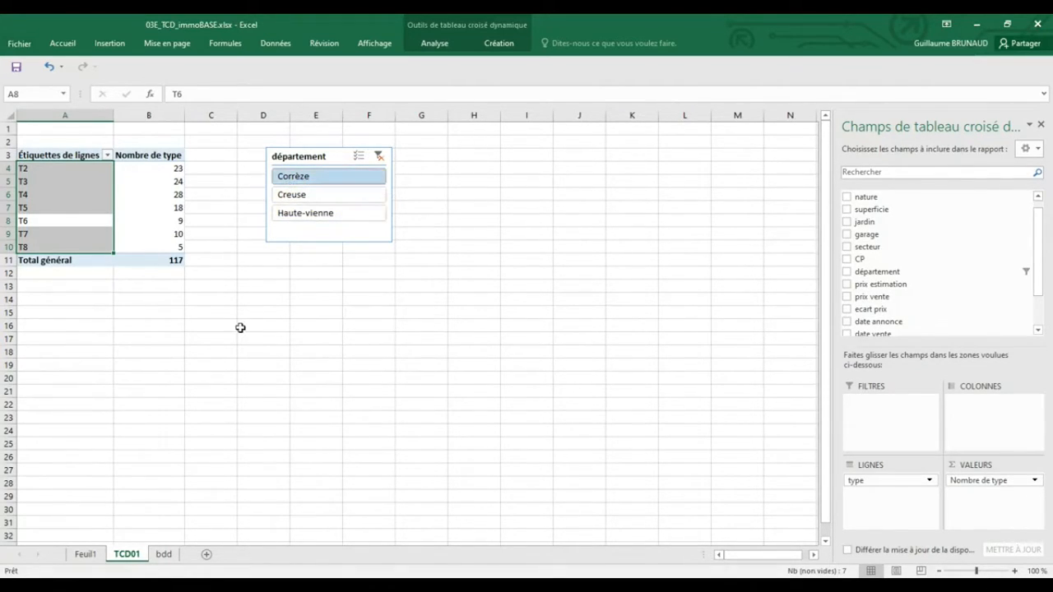
# Combine Corrèze with Creuse and Corrèze with Haute-vienne in the slicer, and clear the département filter
pyautogui.keyDown('ctrl'); pyautogui.click(318, 196); pyautogui.keyUp('ctrl')
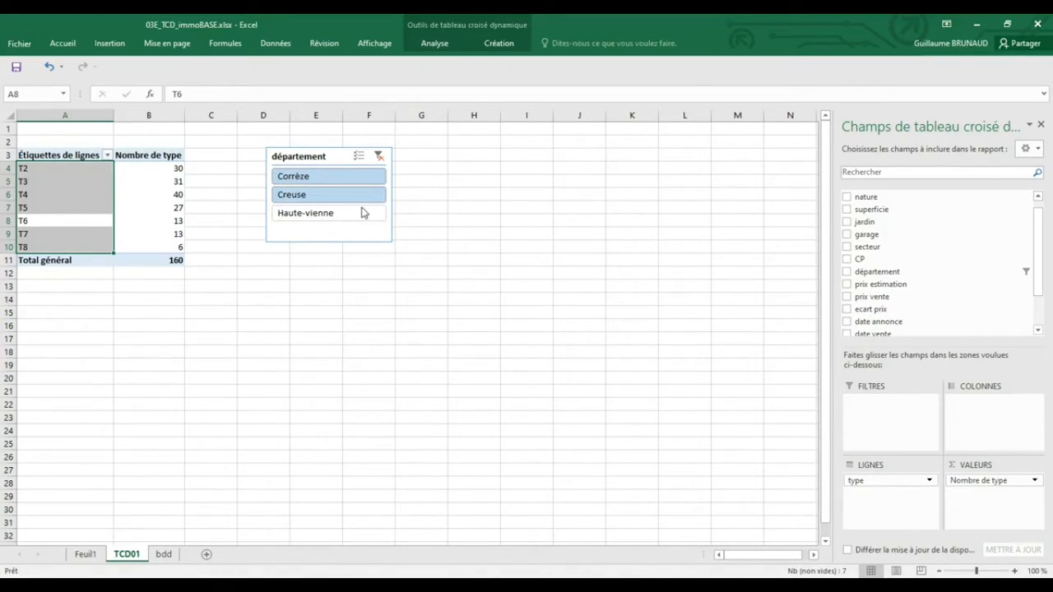
pyautogui.click(306, 178)
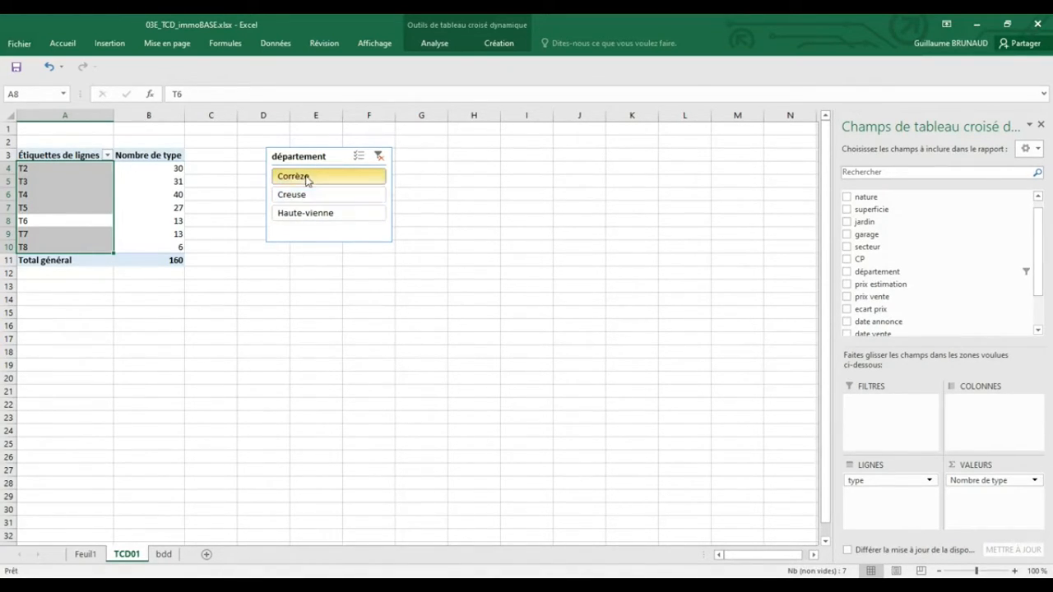
pyautogui.keyDown('ctrl'); pyautogui.click(309, 224); pyautogui.keyUp('ctrl')
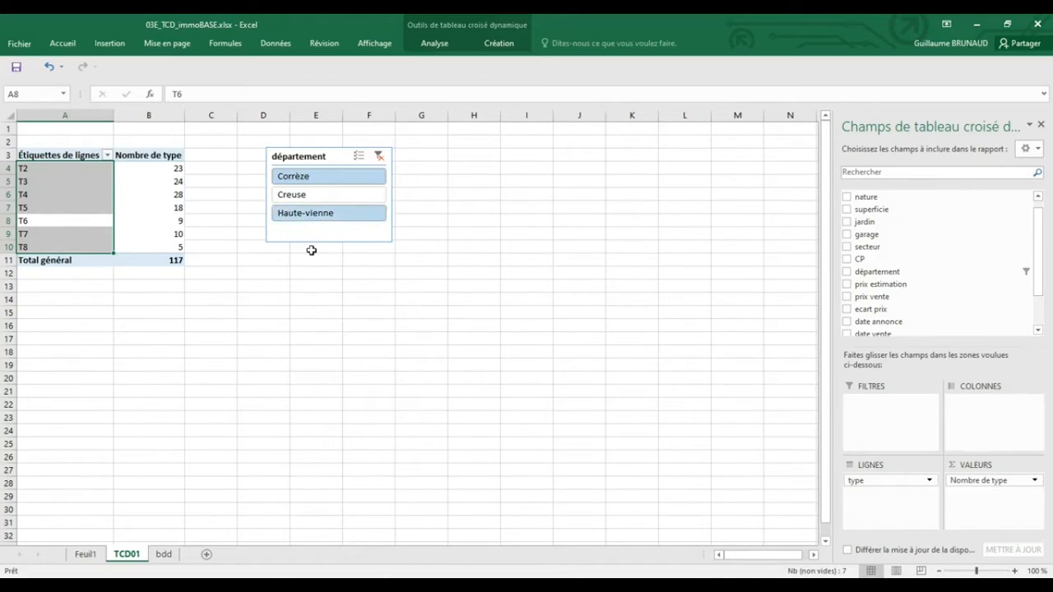
pyautogui.click(378, 155)
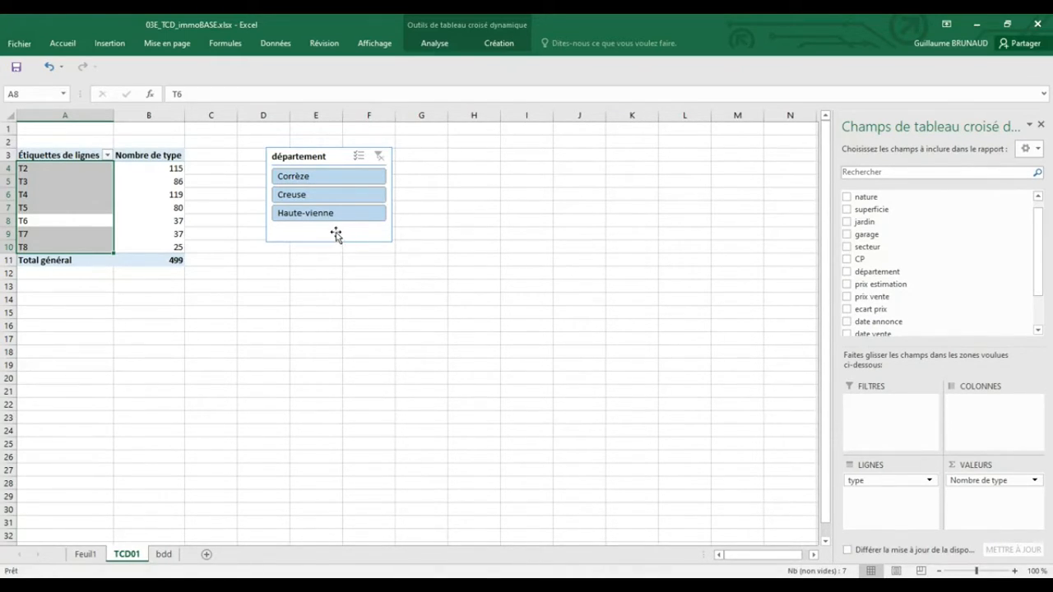
# Apply the light green slicer style to the département slicer
pyautogui.click(337, 236)
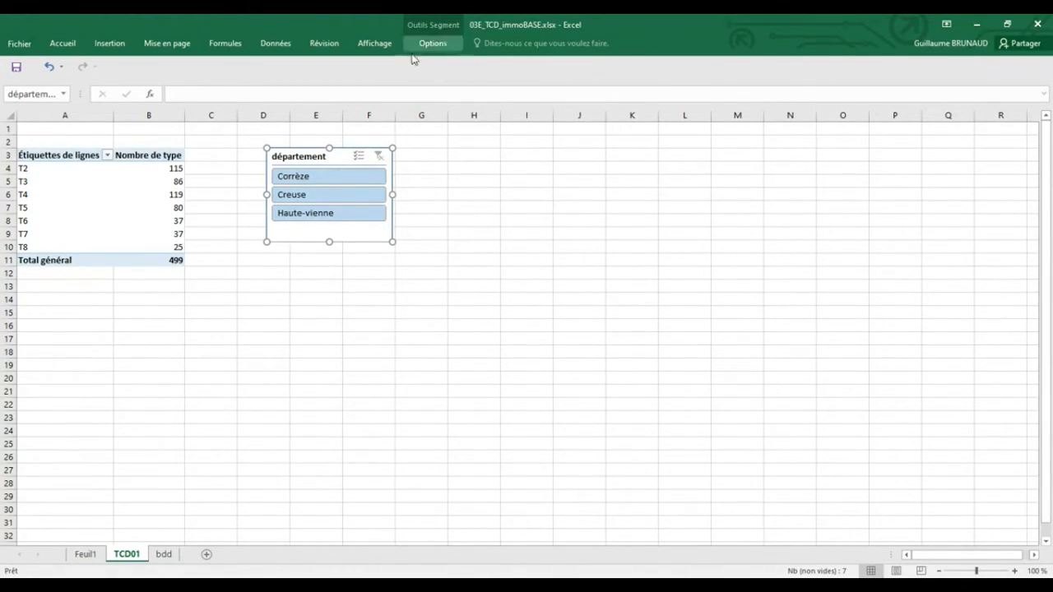
pyautogui.click(442, 50)
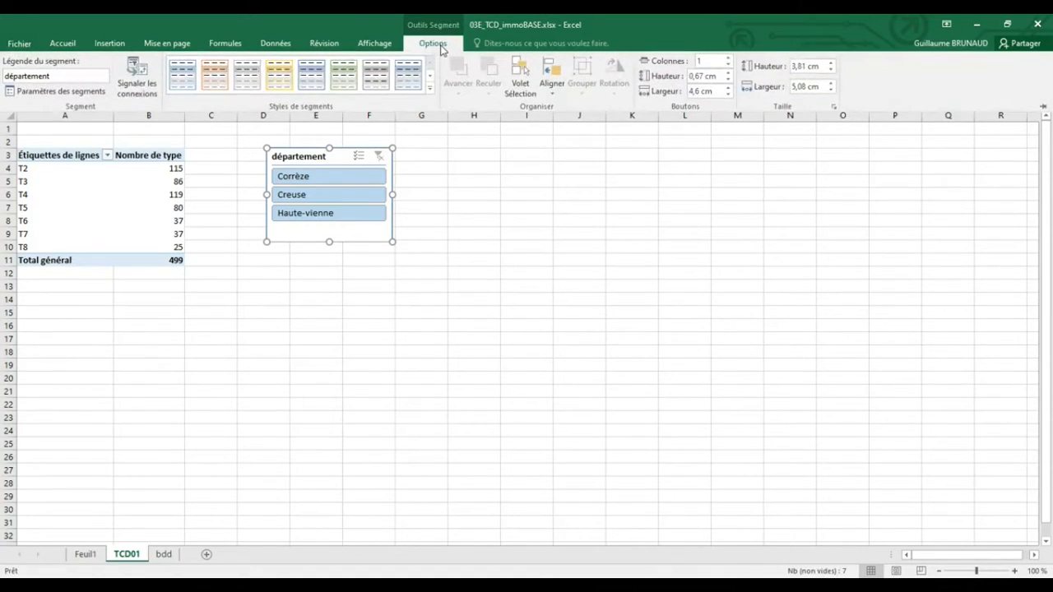
pyautogui.click(213, 76)
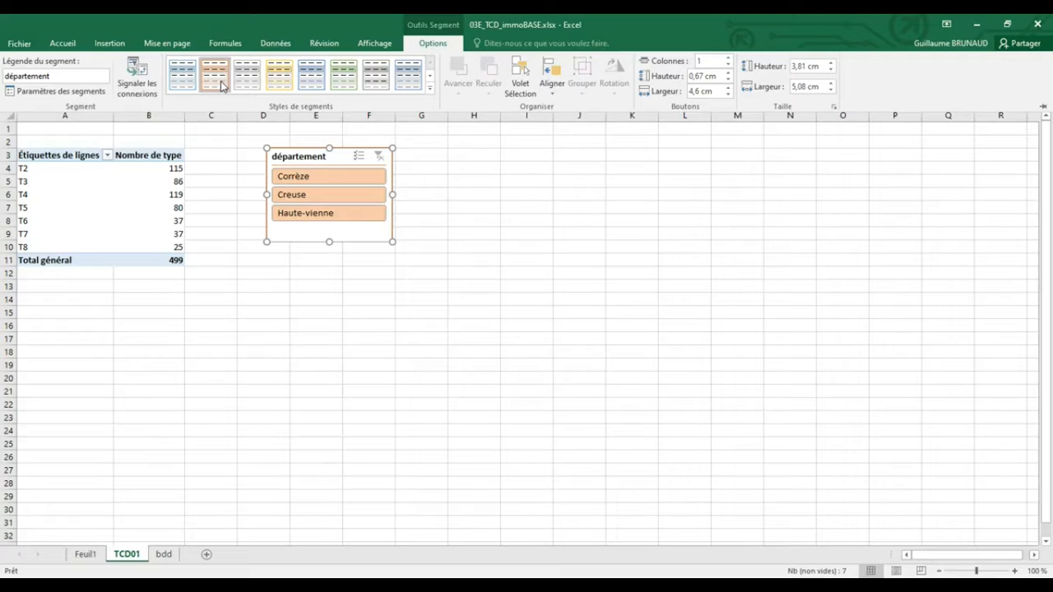
pyautogui.click(346, 83)
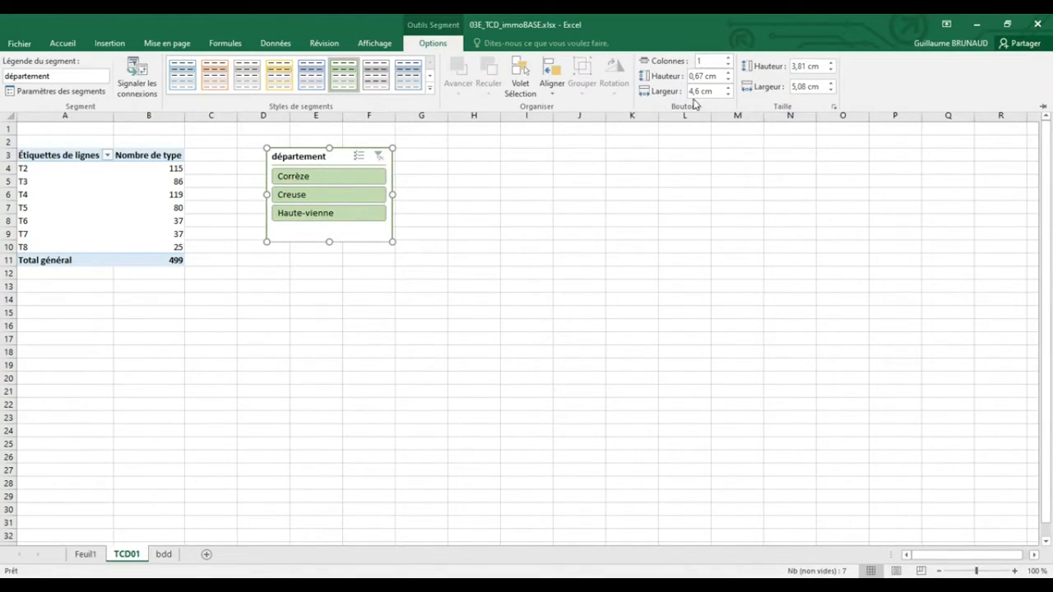
# Lay out the slicer's items in 3 columns and widen the slicer to column H so the département names fit
pyautogui.click(728, 58)
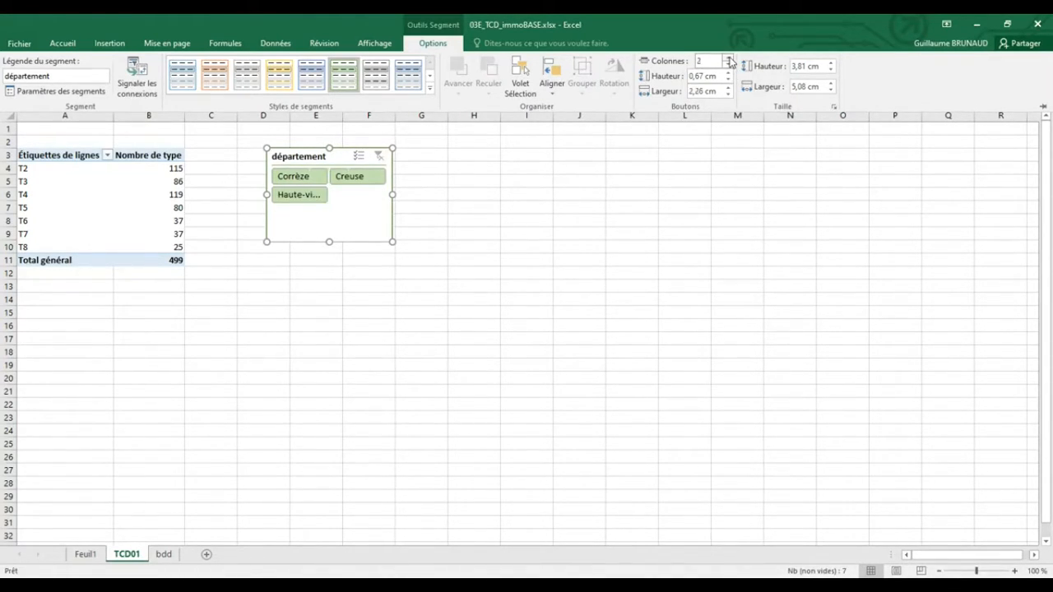
pyautogui.click(727, 58)
pyautogui.click(393, 194)
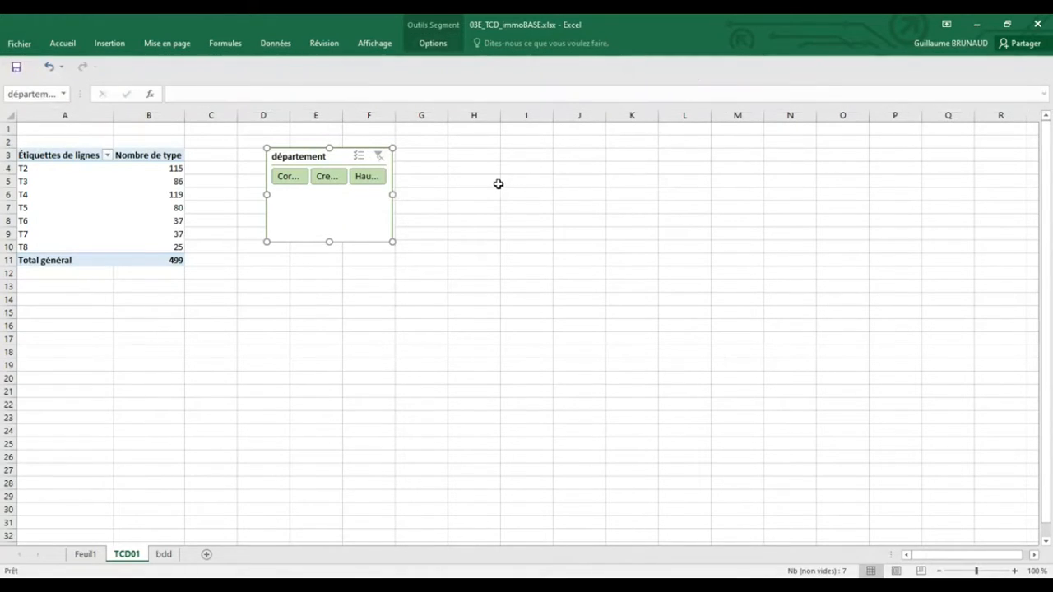
pyautogui.moveTo(393, 194); pyautogui.dragTo(489, 194)
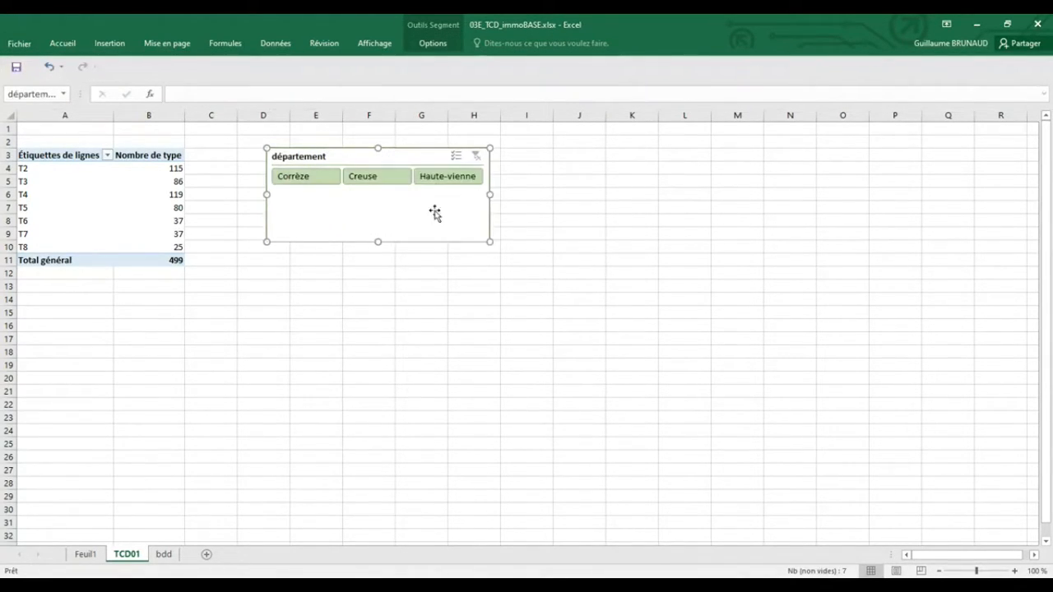
# Reduce the slicer's height to a single item row, enlarge row 2, and move the slicer above the pivot table
pyautogui.moveTo(378, 243); pyautogui.dragTo(371, 194)
pyautogui.moveTo(9, 148); pyautogui.dragTo(9, 182)
pyautogui.moveTo(398, 156); pyautogui.dragTo(150, 134)
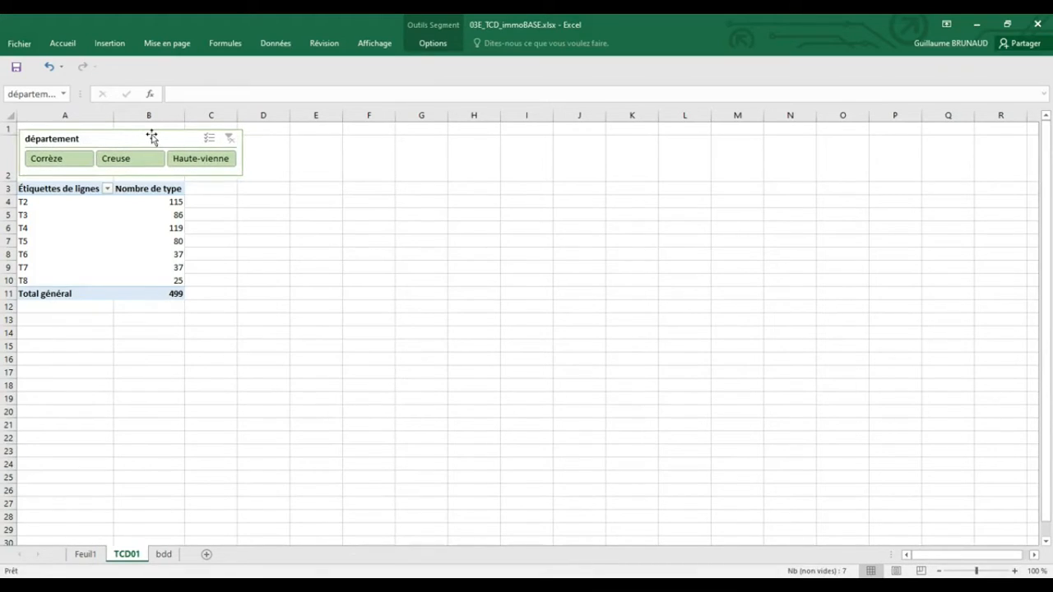
pyautogui.click(272, 227)
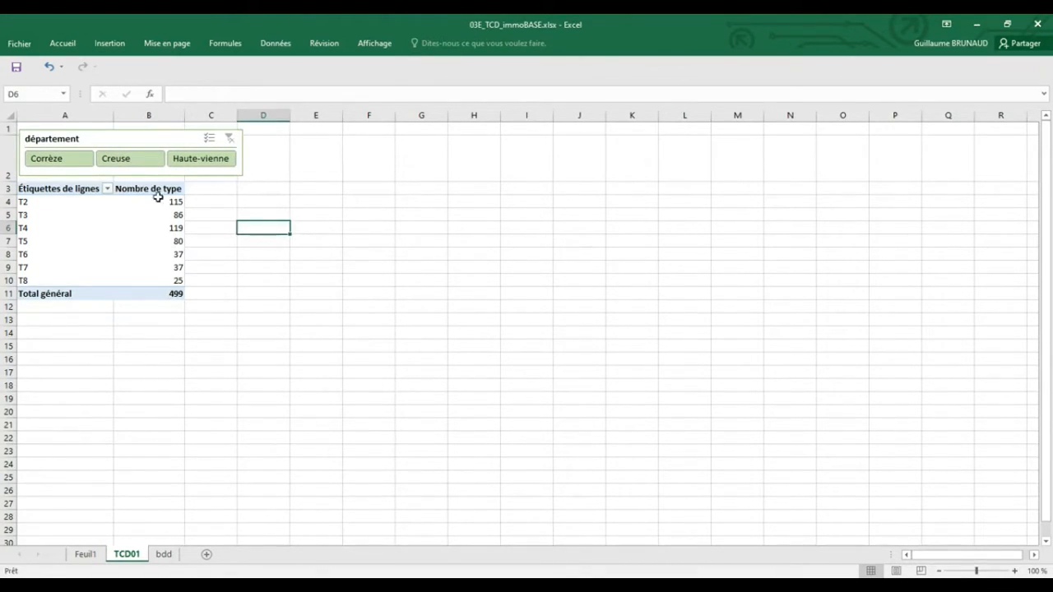
# Switch the slicer between Creuse, Haute-vienne and Corrèze, leaving the pivot table filtered to Creuse
pyautogui.click(155, 162)
pyautogui.click(201, 161)
pyautogui.click(59, 162)
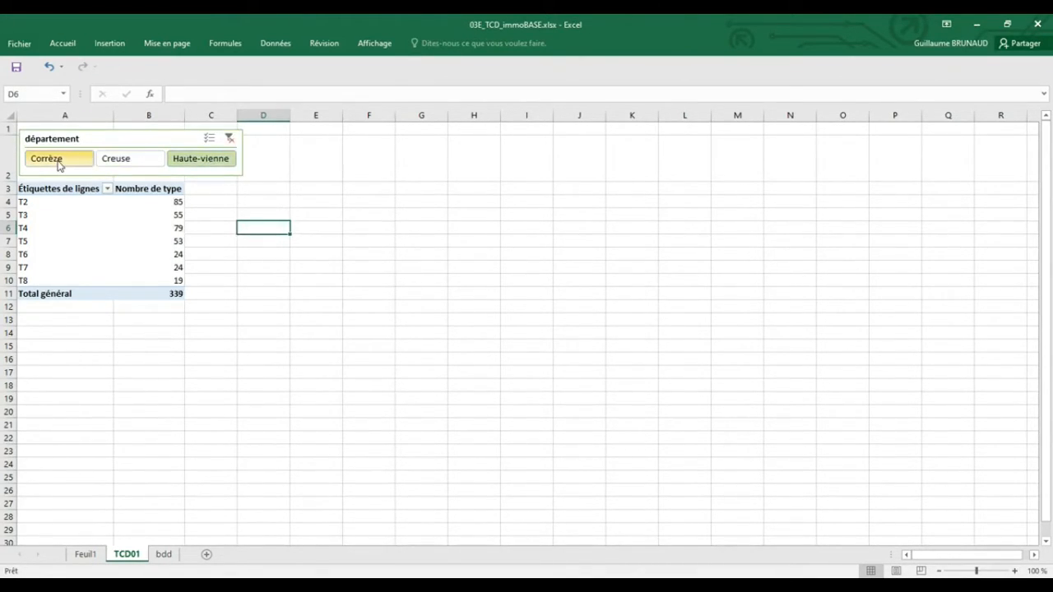
pyautogui.click(130, 161)
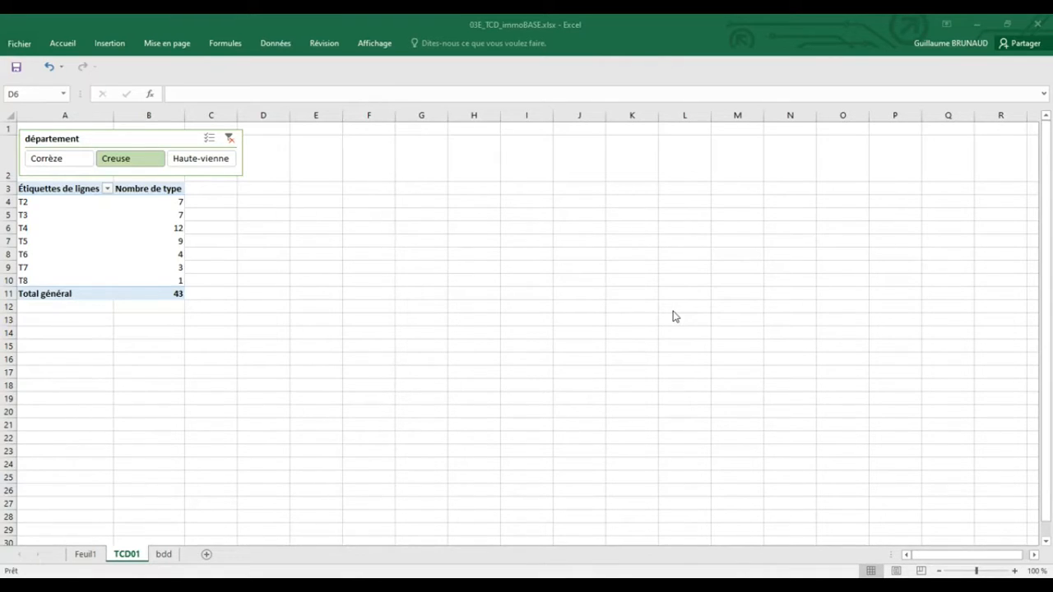
# Create a second pivot table from the bdd_immo table on the existing TCD01 sheet, starting at cell E3
pyautogui.click(164, 556)
pyautogui.click(164, 556)
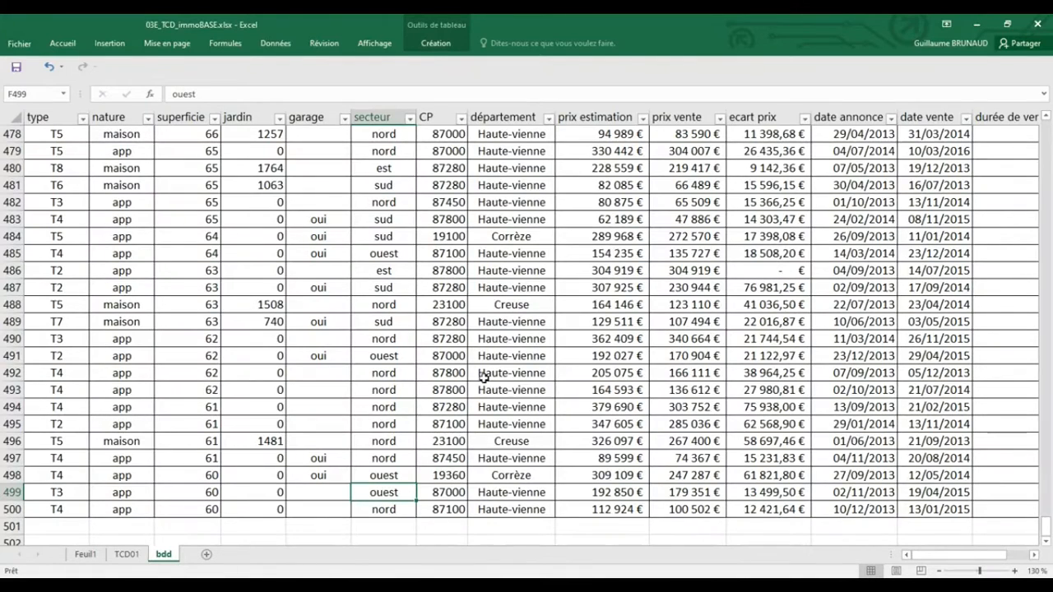
pyautogui.click(485, 375)
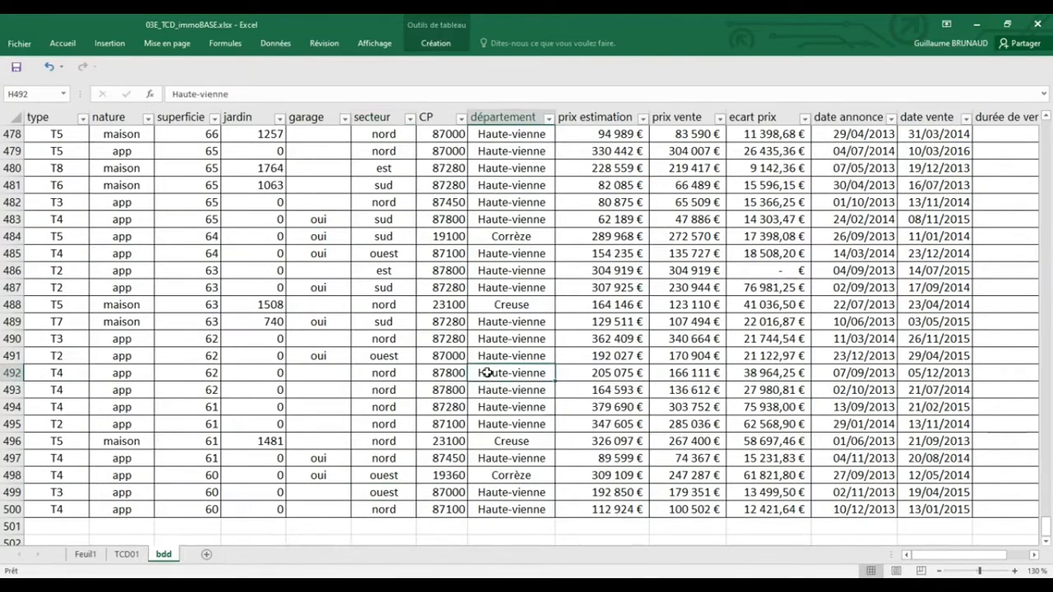
pyautogui.click(433, 46)
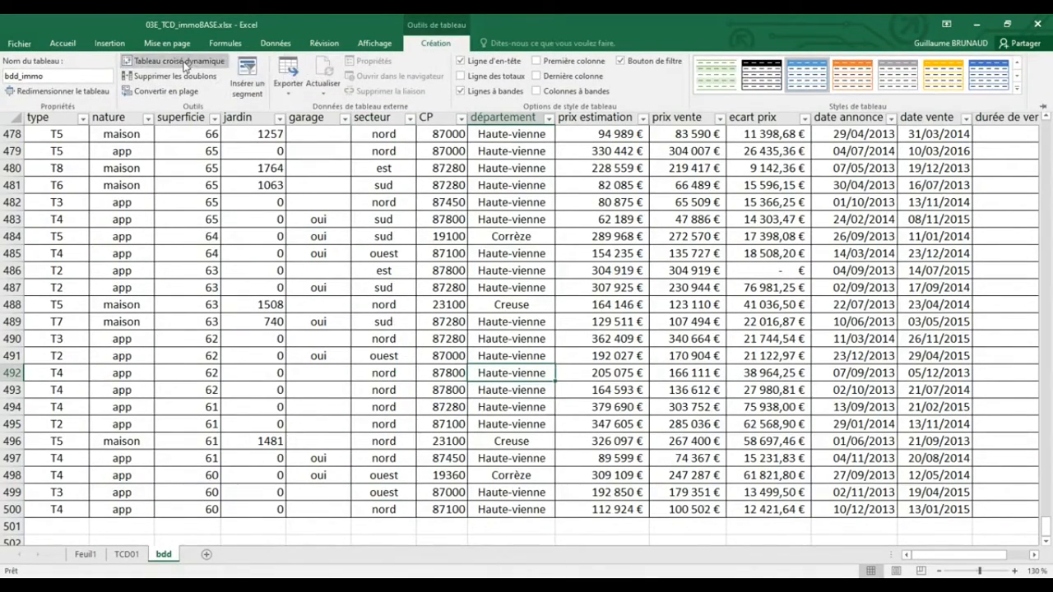
pyautogui.click(165, 59)
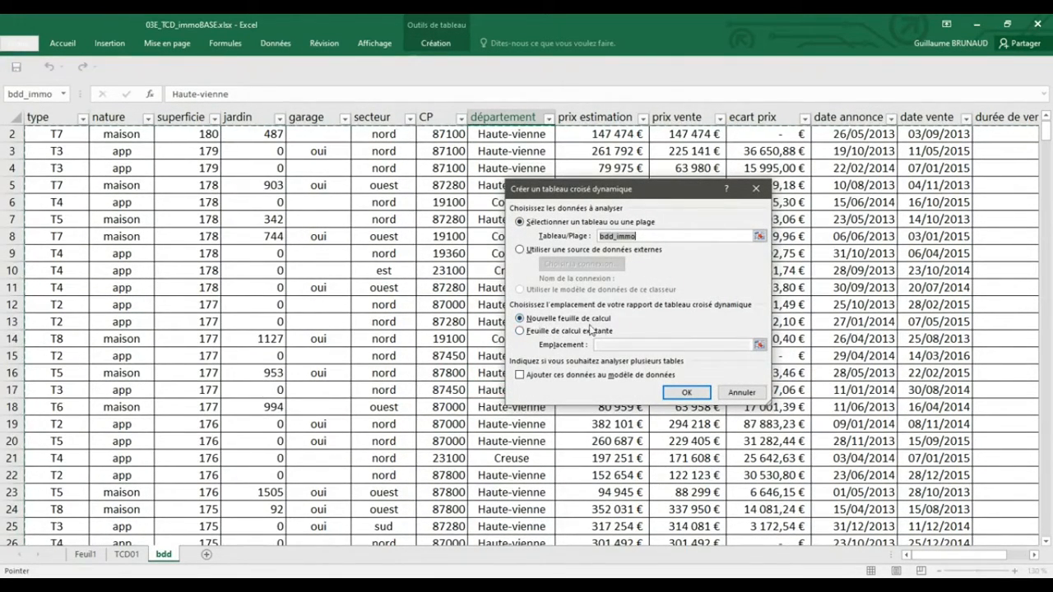
pyautogui.click(521, 331)
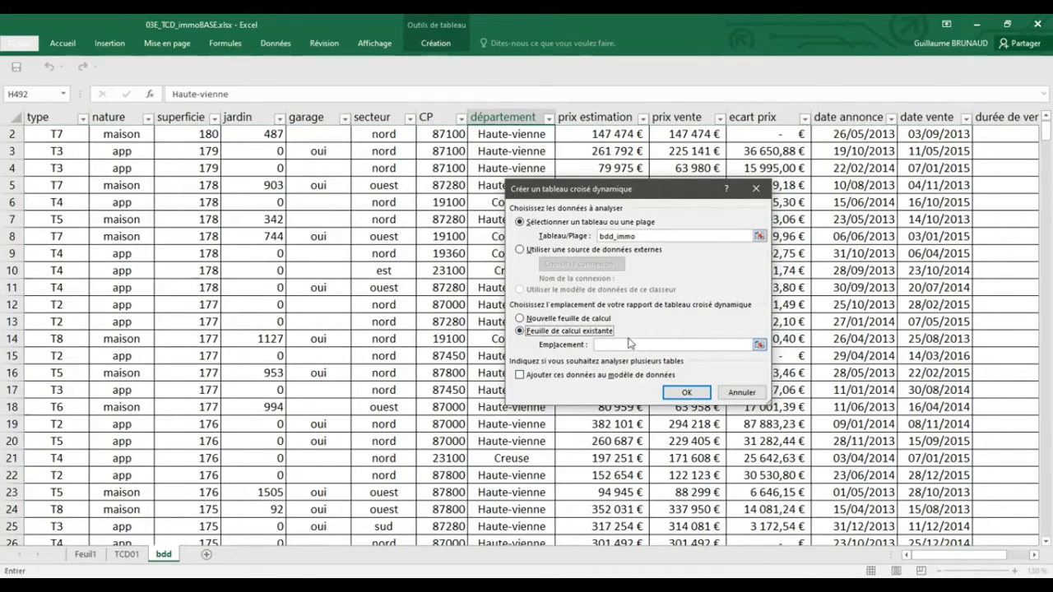
pyautogui.click(758, 344)
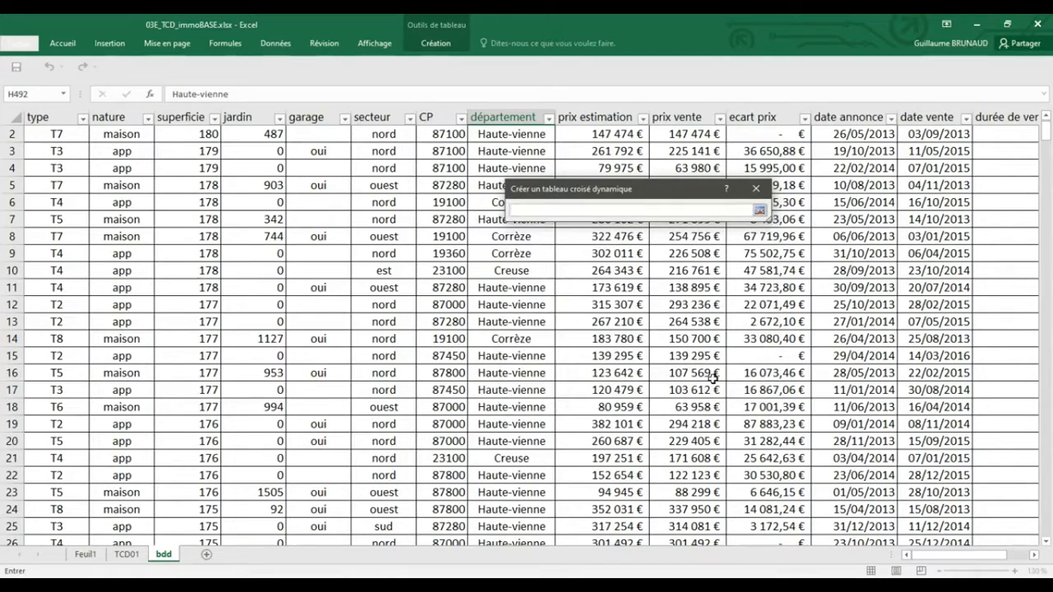
pyautogui.click(128, 554)
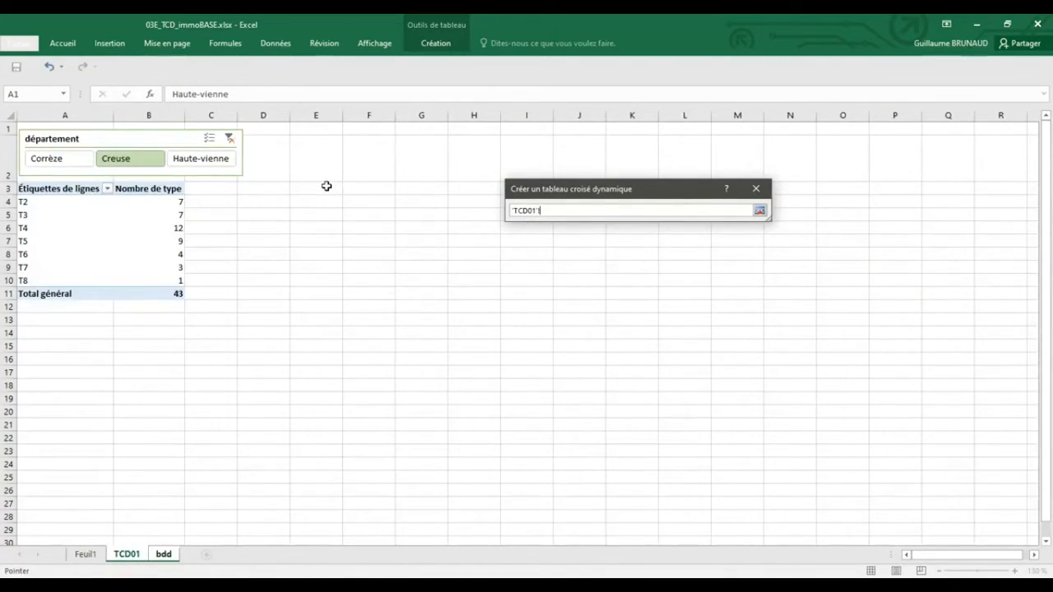
pyautogui.click(315, 187)
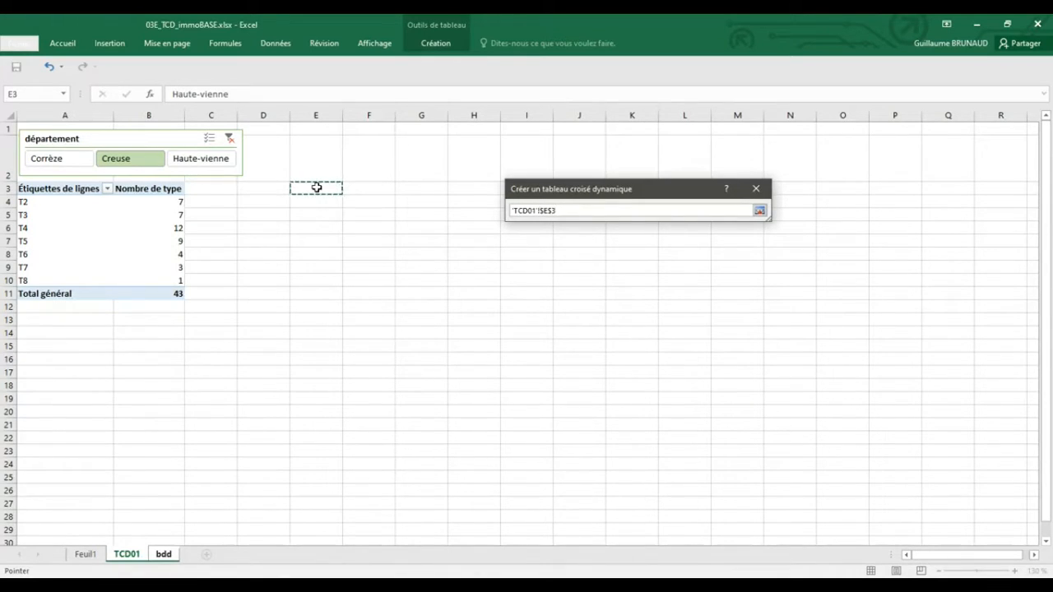
pyautogui.click(759, 210)
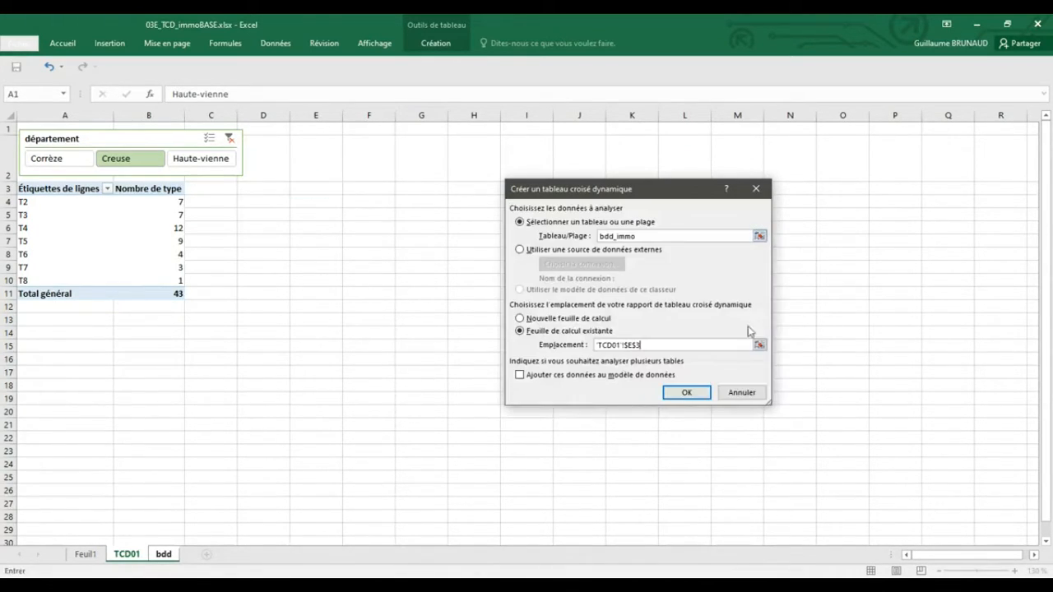
pyautogui.click(688, 393)
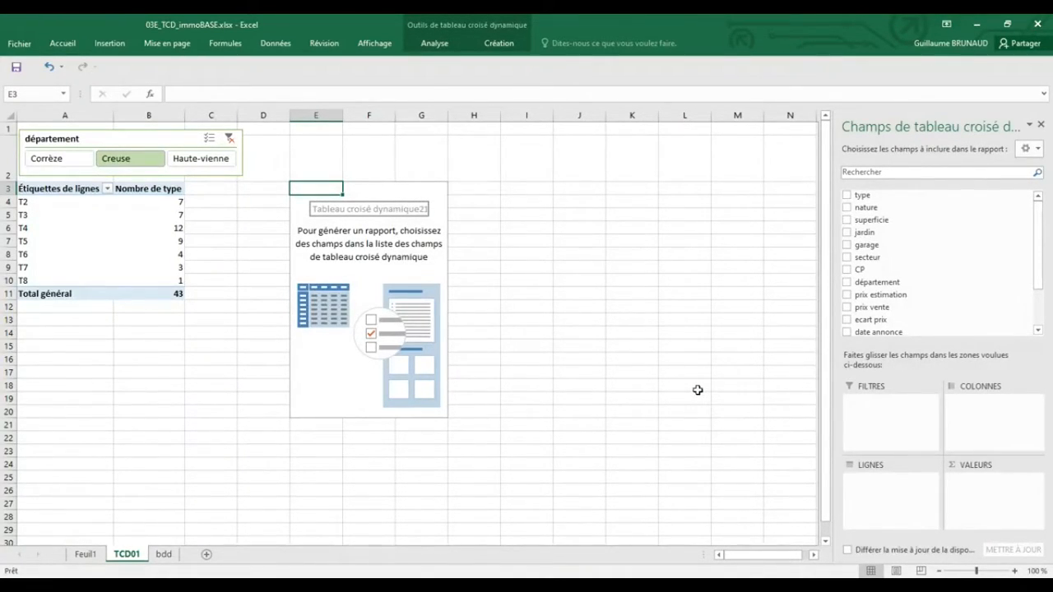
# Sum prix vente as the new pivot table's value and format it as currency (Monétaire) in € with 2 decimals
pyautogui.moveTo(893, 310); pyautogui.dragTo(985, 483)
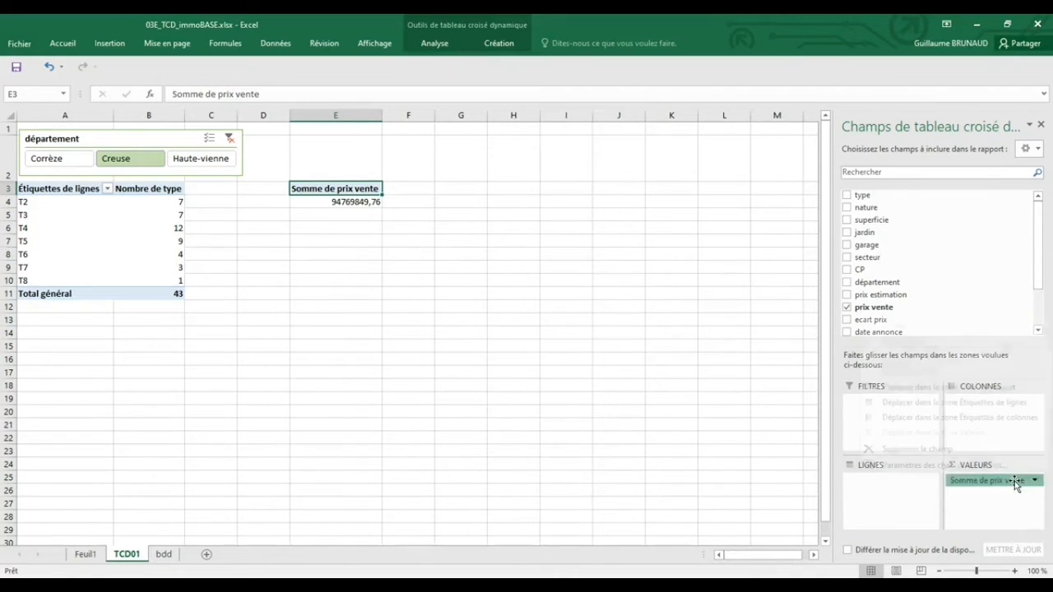
pyautogui.click(1018, 481)
pyautogui.click(928, 465)
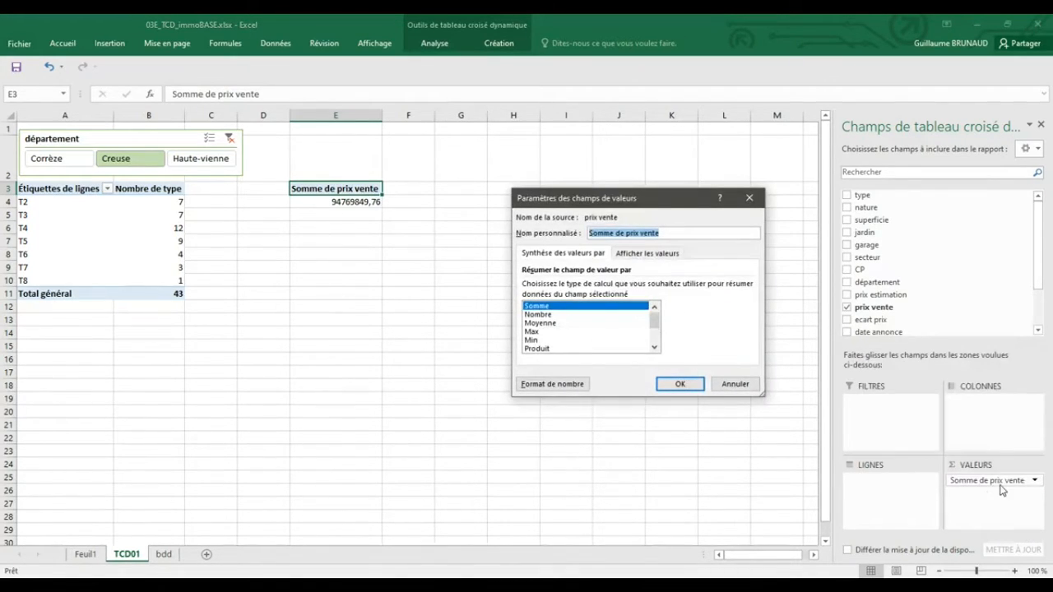
pyautogui.click(564, 385)
pyautogui.click(484, 219)
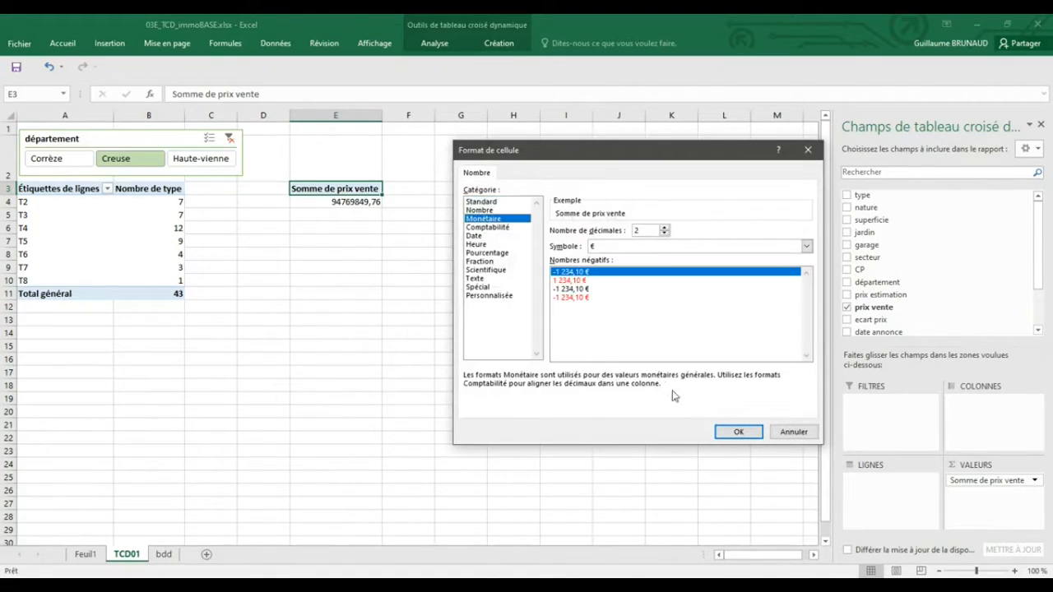
pyautogui.click(737, 432)
pyautogui.click(679, 384)
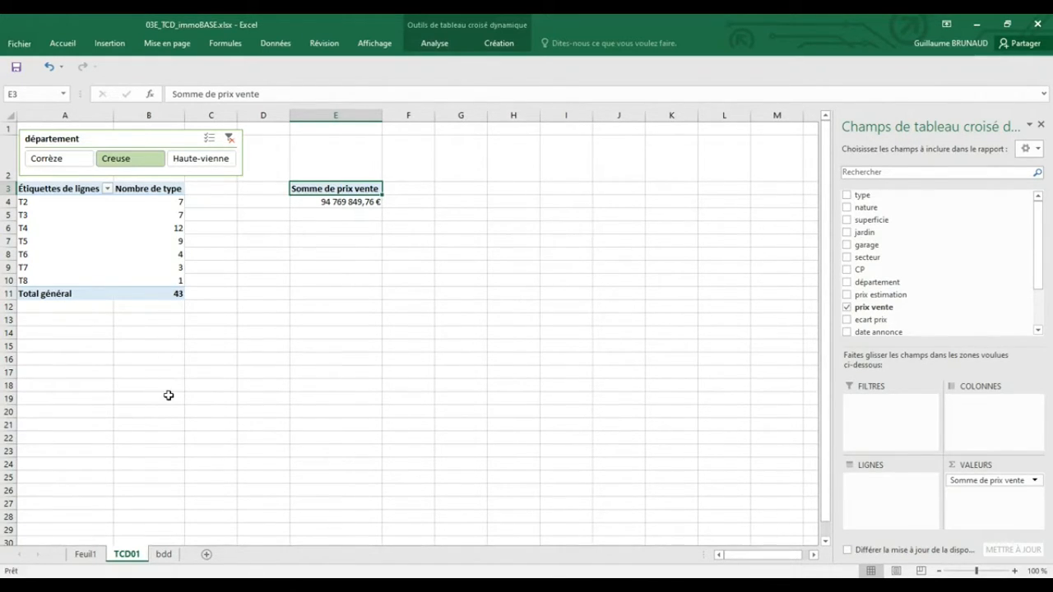
# Create a third pivot table from the bdd_immo table on the existing TCD01 sheet, starting at cell G3
pyautogui.click(164, 555)
pyautogui.click(440, 305)
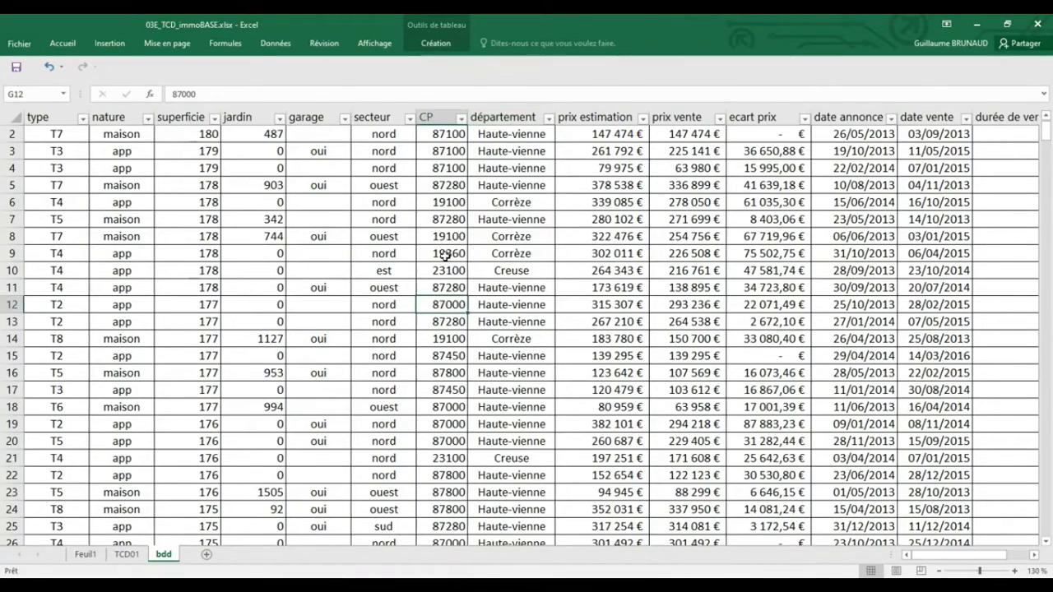
pyautogui.click(435, 43)
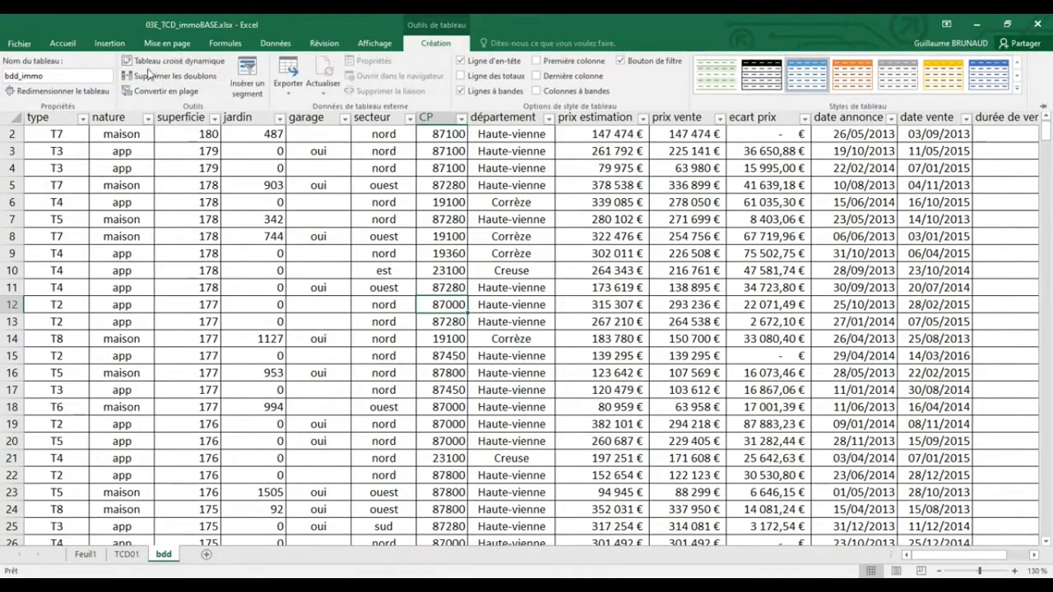
pyautogui.click(166, 66)
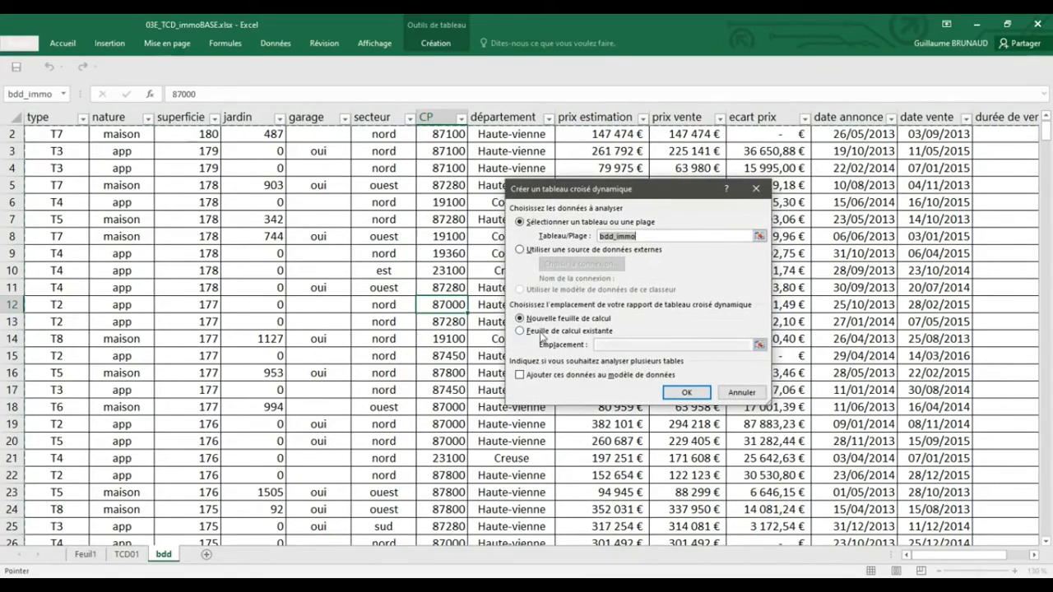
pyautogui.click(543, 330)
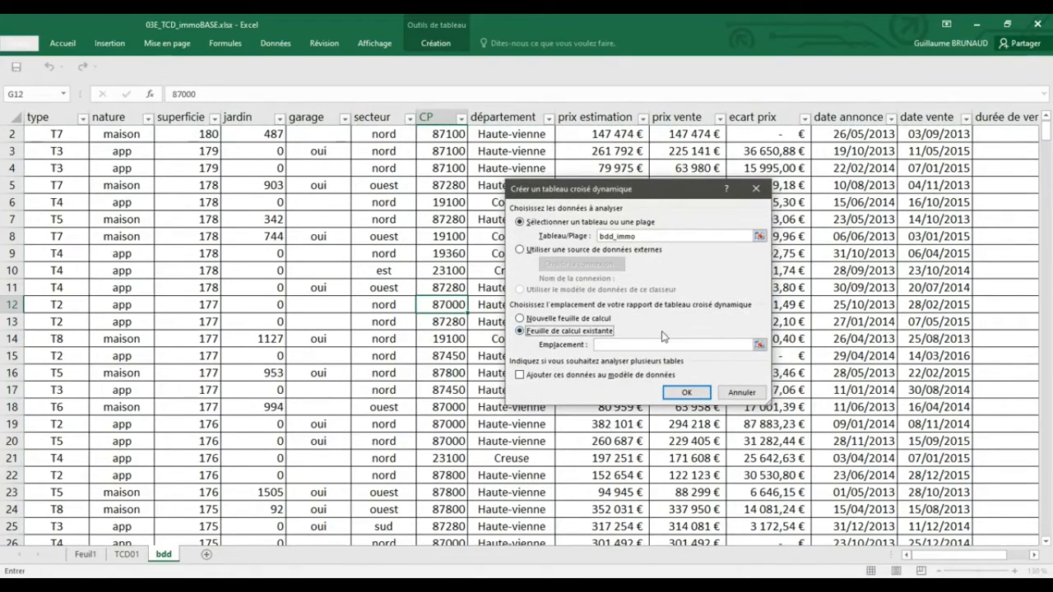
pyautogui.click(760, 346)
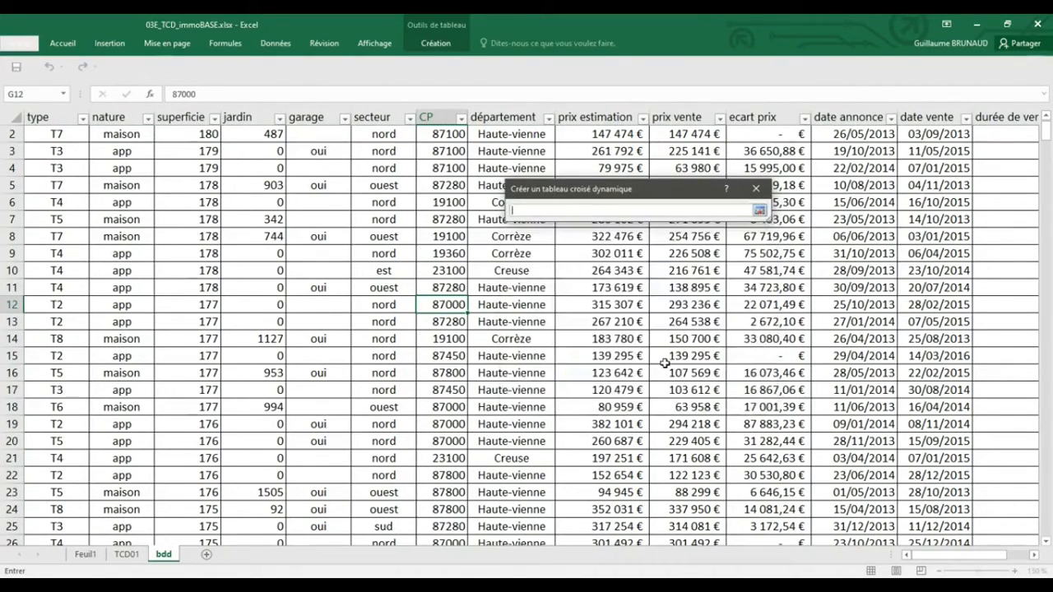
pyautogui.click(128, 554)
pyautogui.click(453, 189)
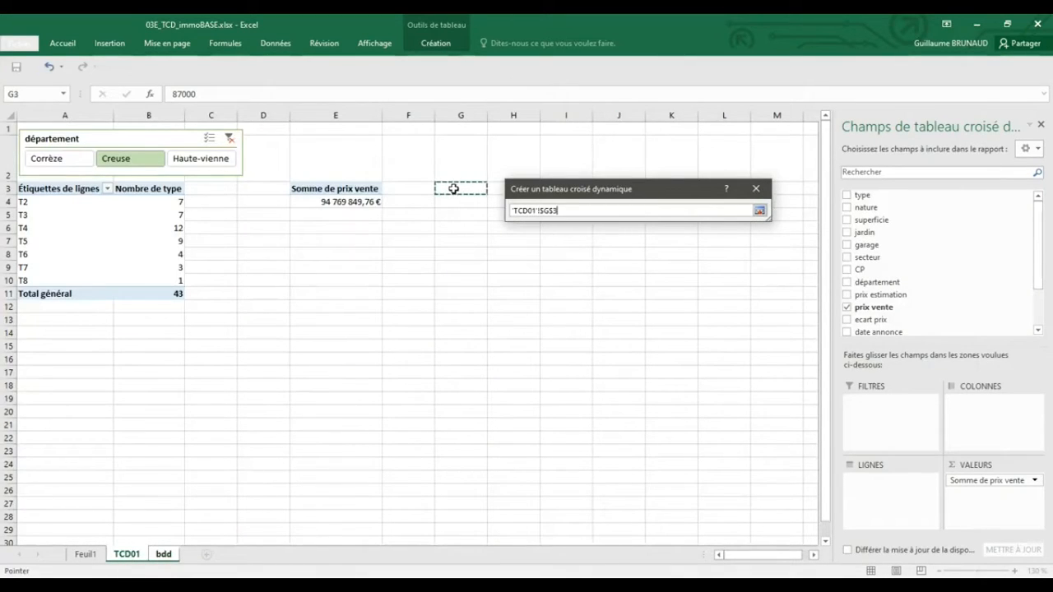
pyautogui.click(760, 211)
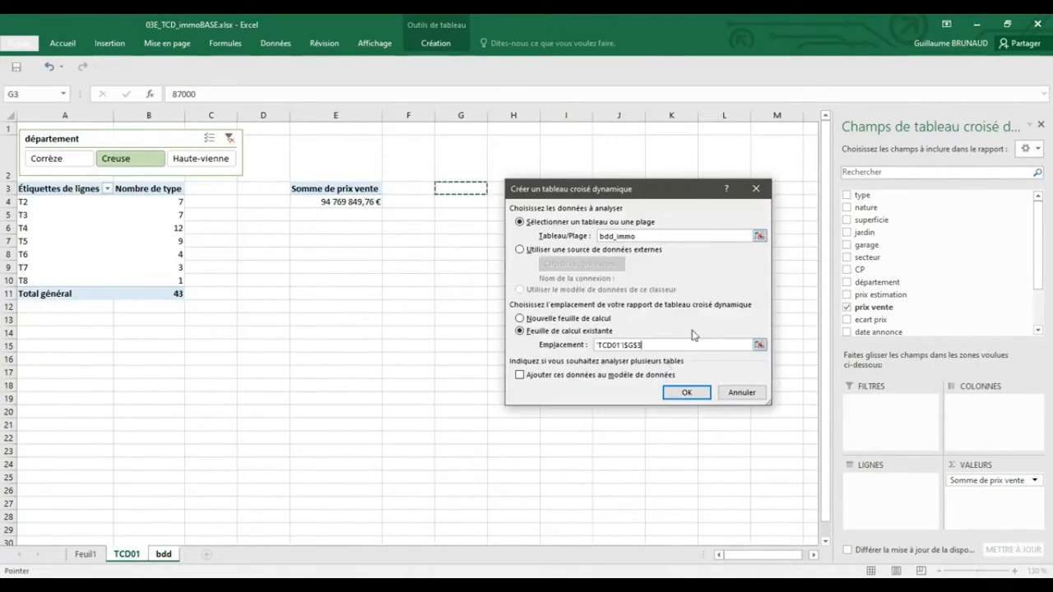
pyautogui.click(686, 393)
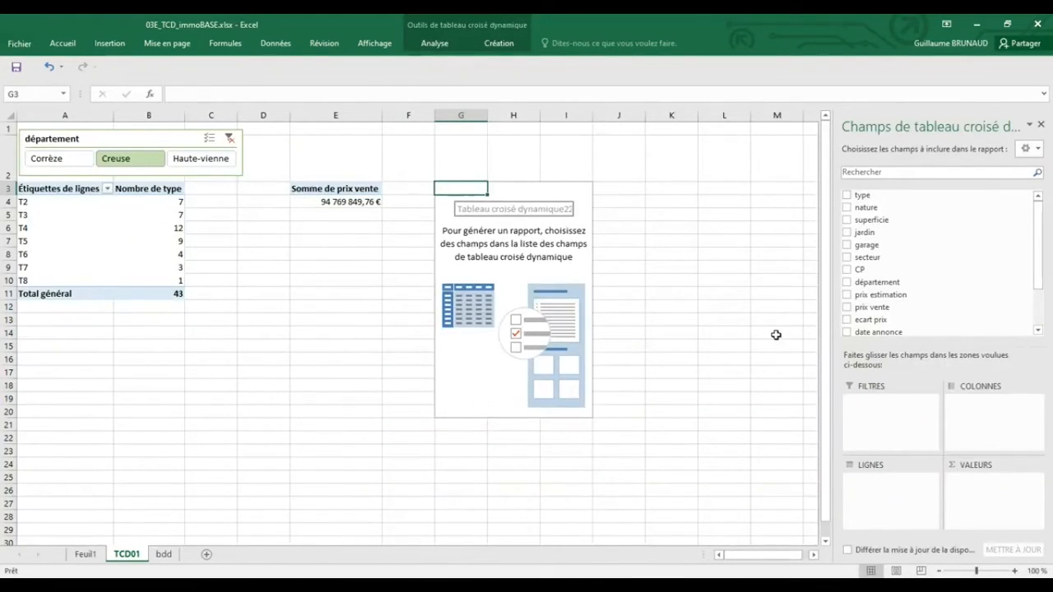
# Add superficie as the new pivot table's value and summarise it by average (Moyenne)
pyautogui.moveTo(899, 219); pyautogui.dragTo(958, 483)
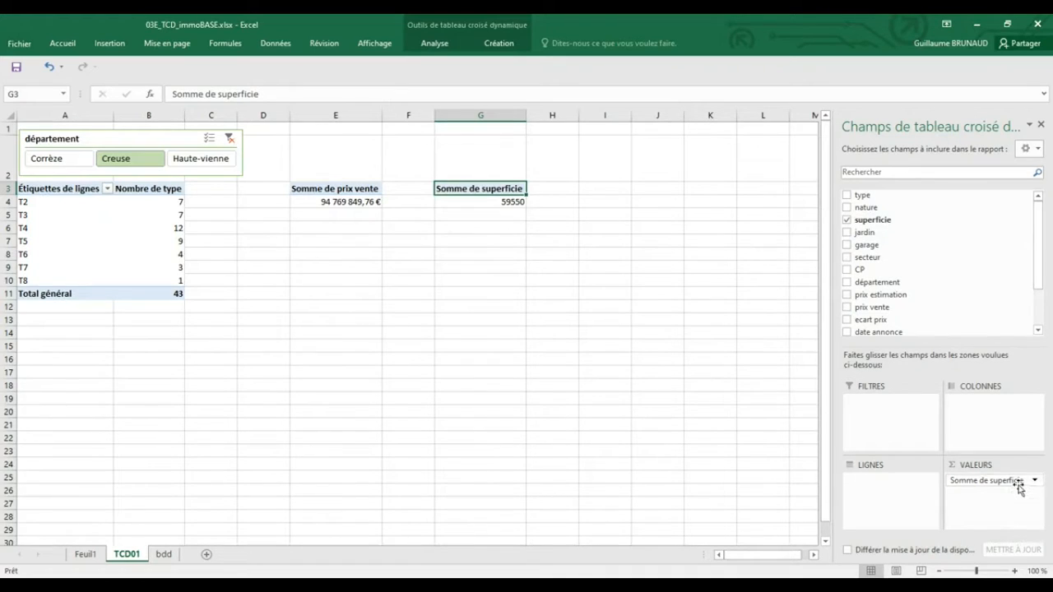
pyautogui.click(1019, 485)
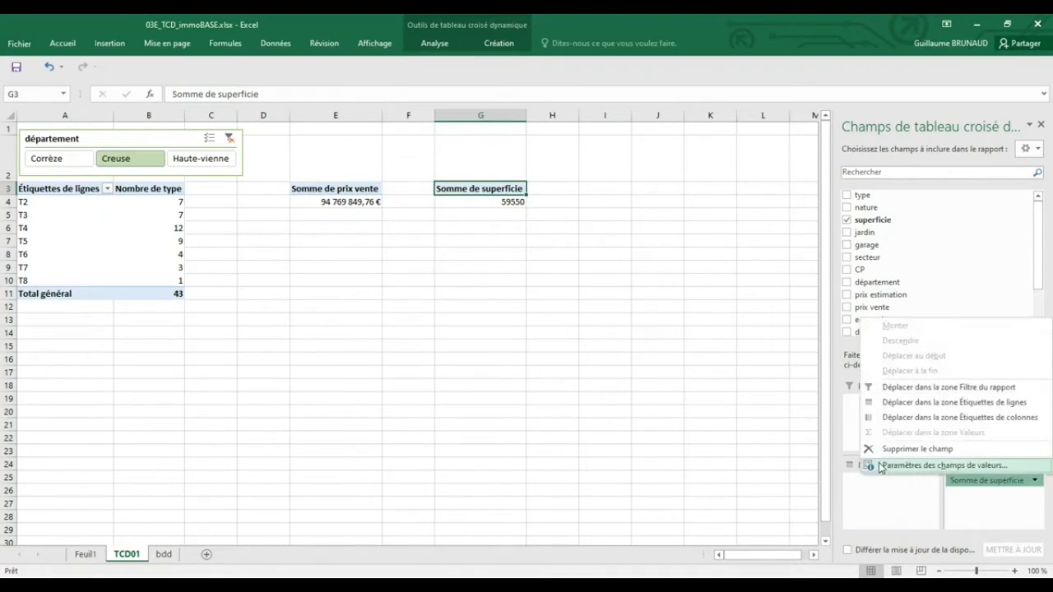
pyautogui.click(880, 466)
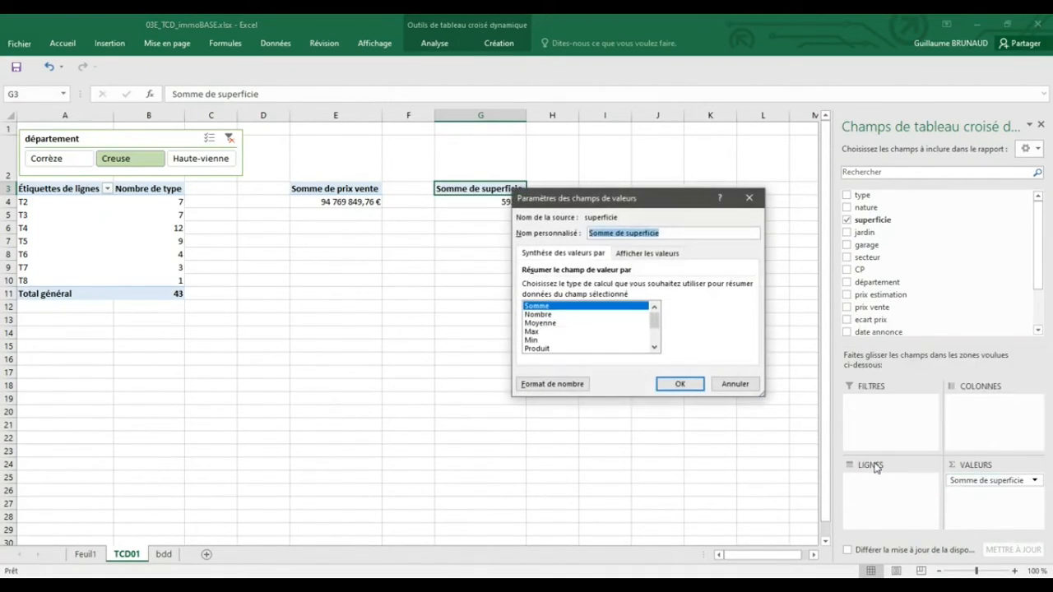
pyautogui.click(542, 323)
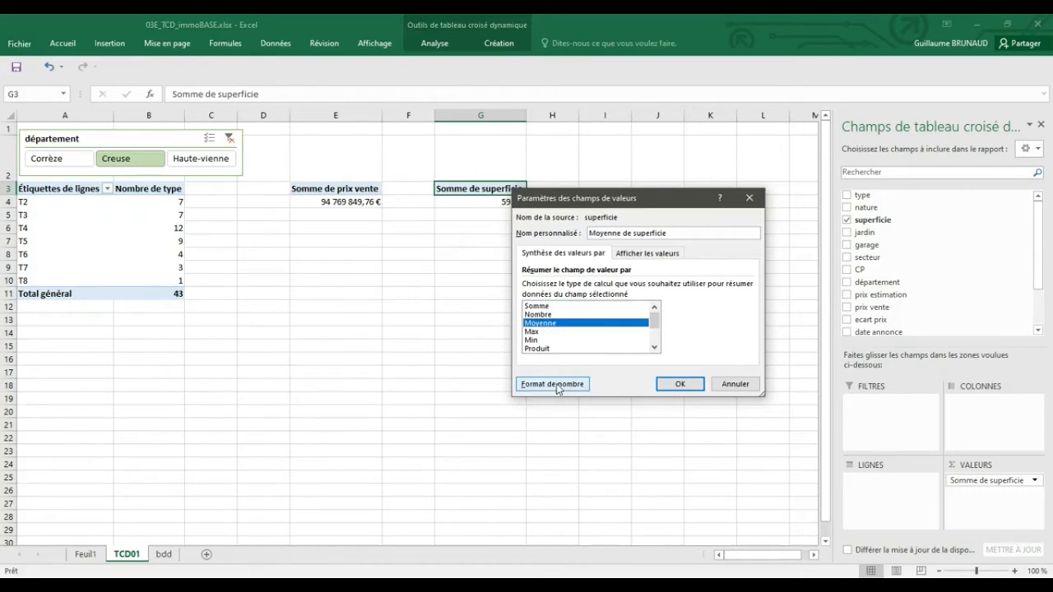
# Apply the custom (Personnalisée) number format 0" m²" to the average superficie value
pyautogui.click(555, 384)
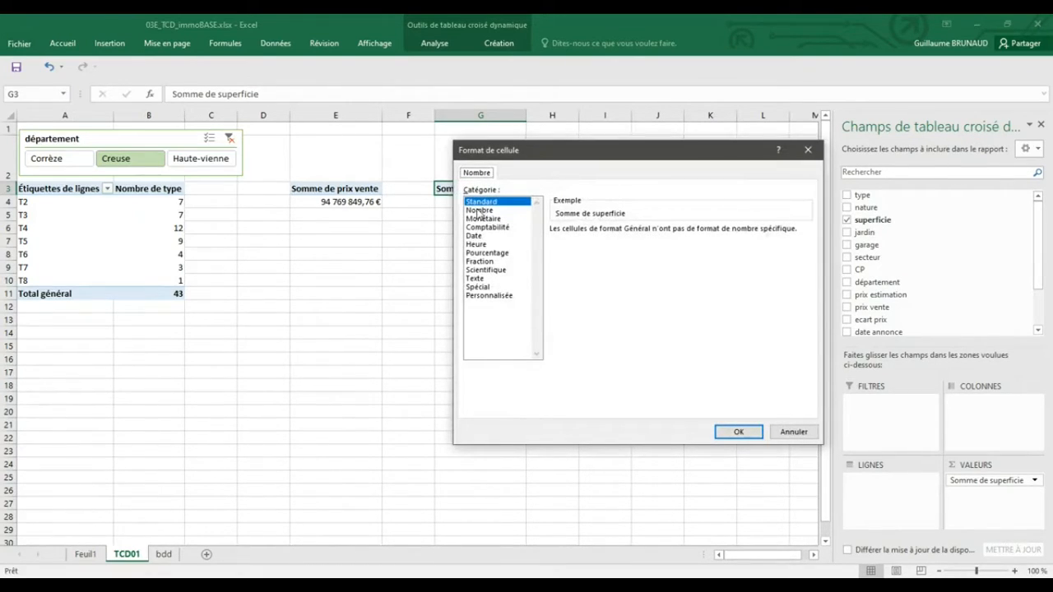
pyautogui.click(491, 296)
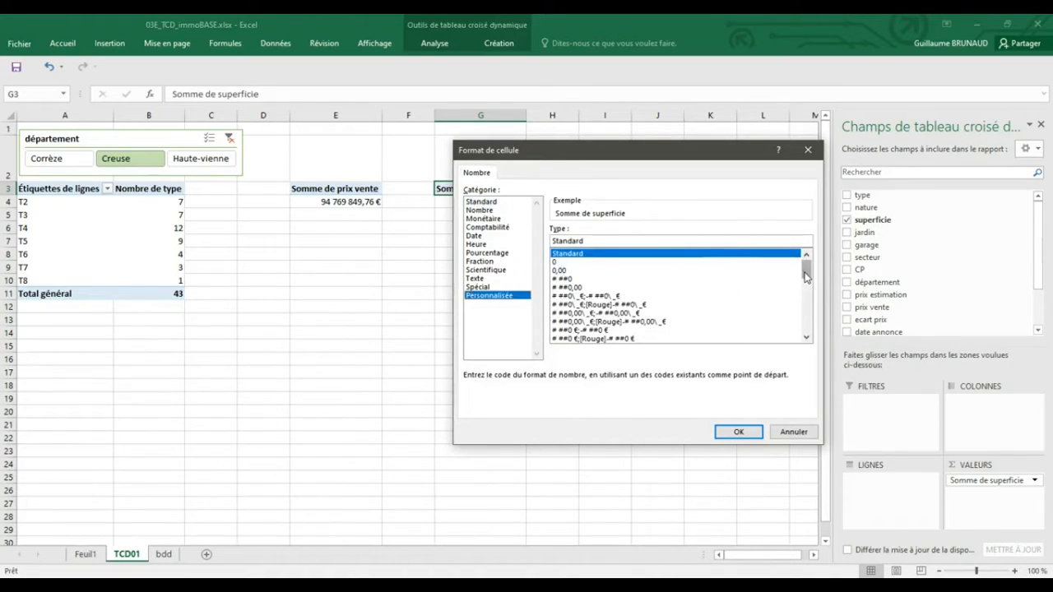
pyautogui.moveTo(806, 277)
pyautogui.mouseDown()
pyautogui.moveTo(806, 333)
pyautogui.moveTo(813, 263)
pyautogui.mouseUp()
pyautogui.click(568, 262)
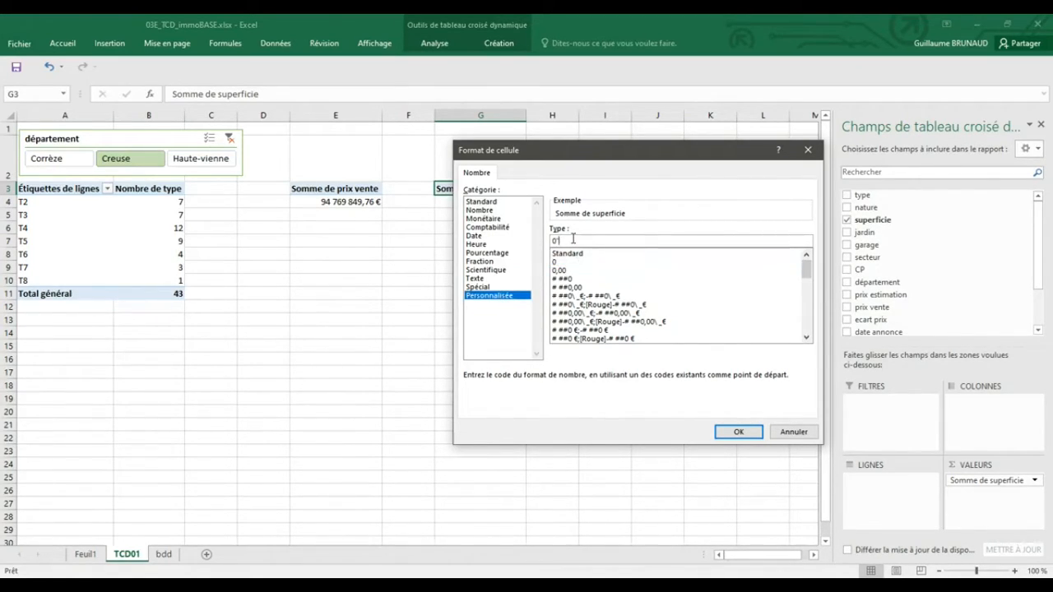
pyautogui.write('m²')
pyautogui.click(739, 434)
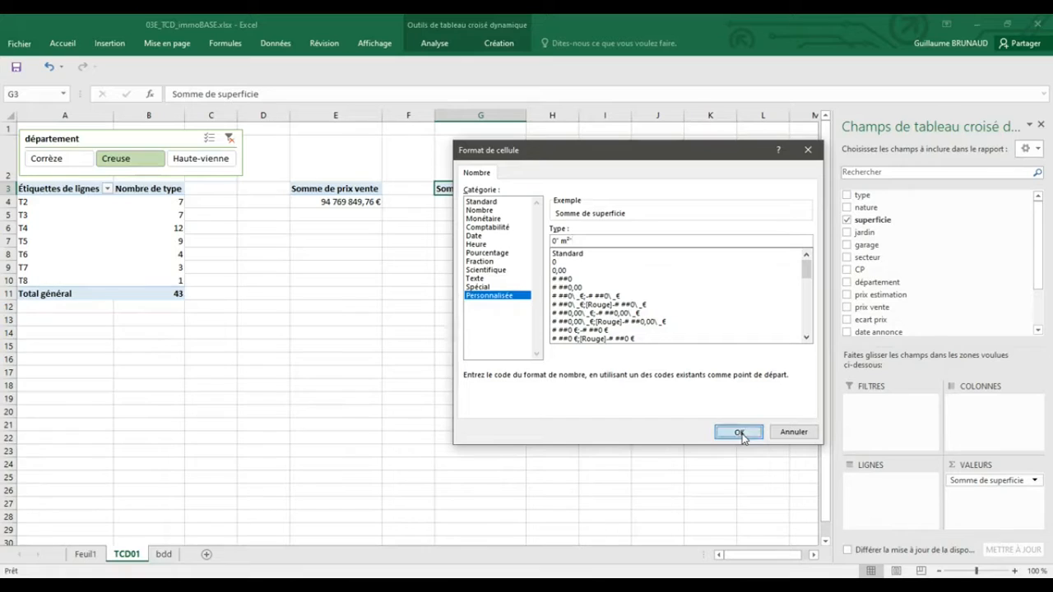
pyautogui.click(680, 384)
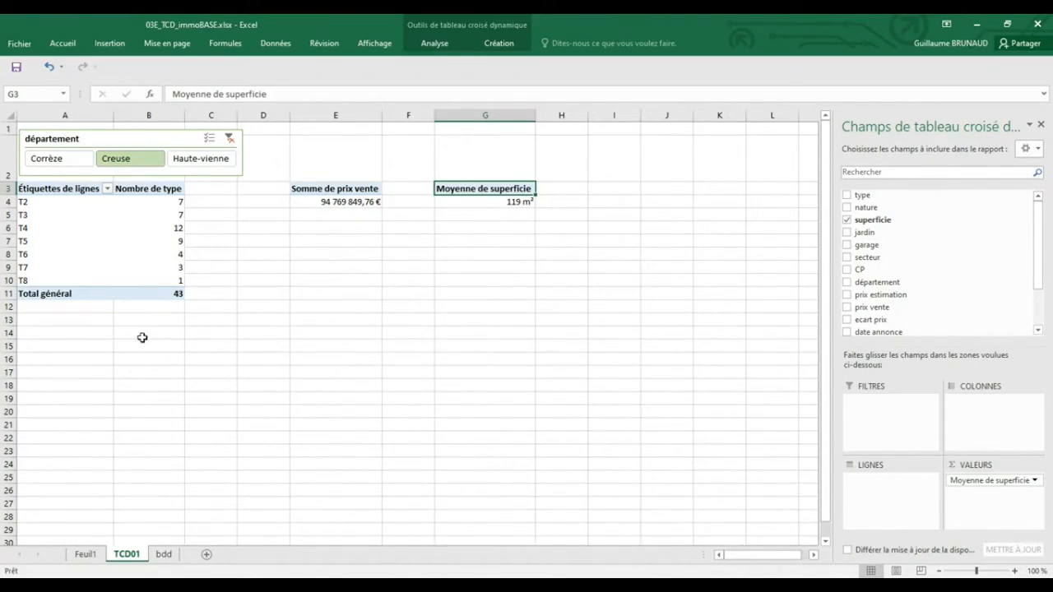
# Clear the département slicer's filter so that all departments are included
pyautogui.click(228, 138)
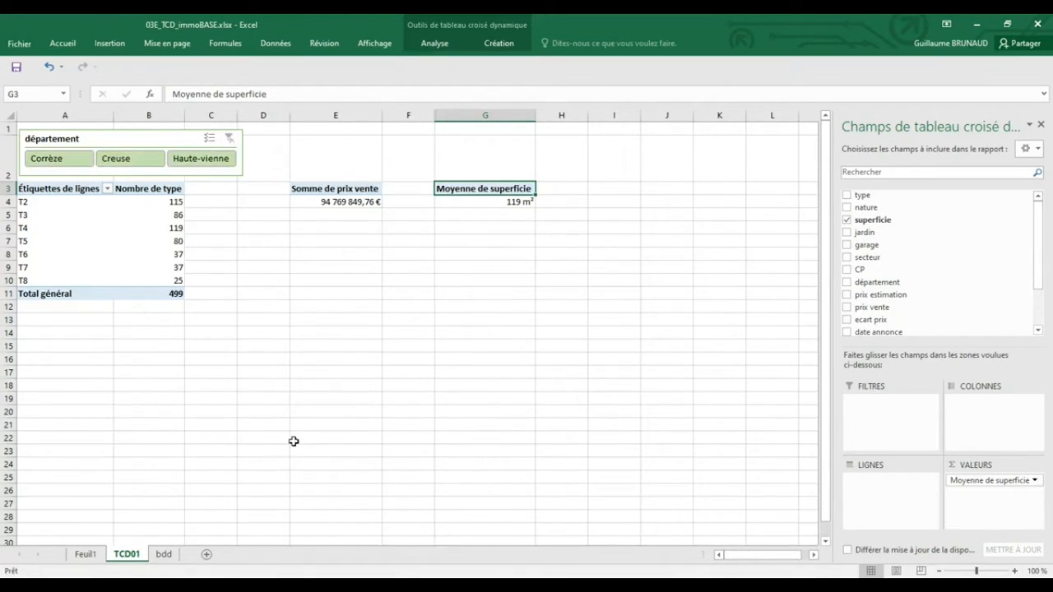
pyautogui.click(360, 382)
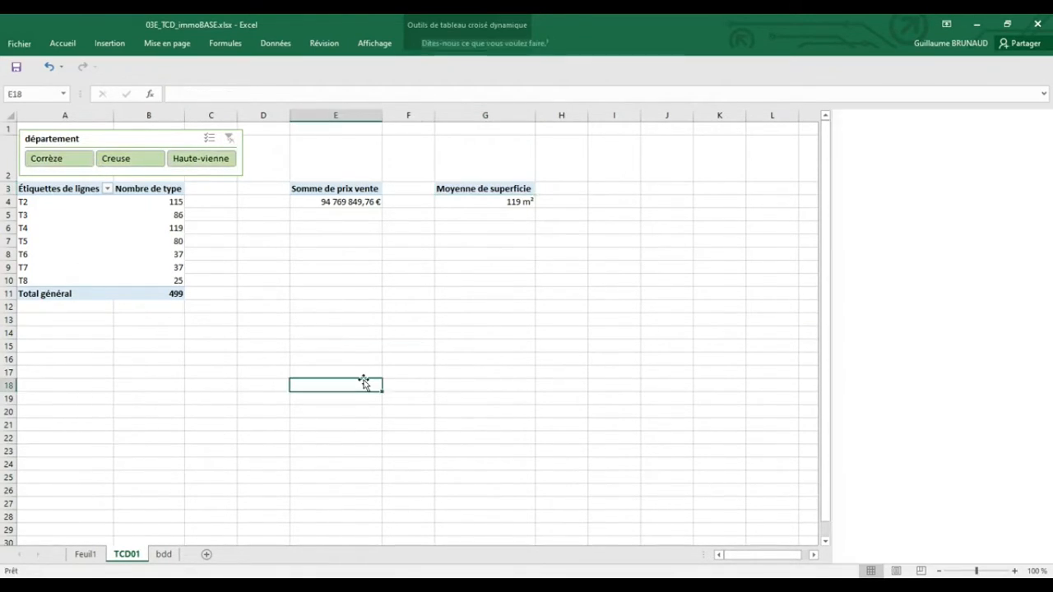
pyautogui.click(108, 137)
# Name the pivot table counting properties by type "nb par type" and check its name in the pivot table options
pyautogui.click(146, 241)
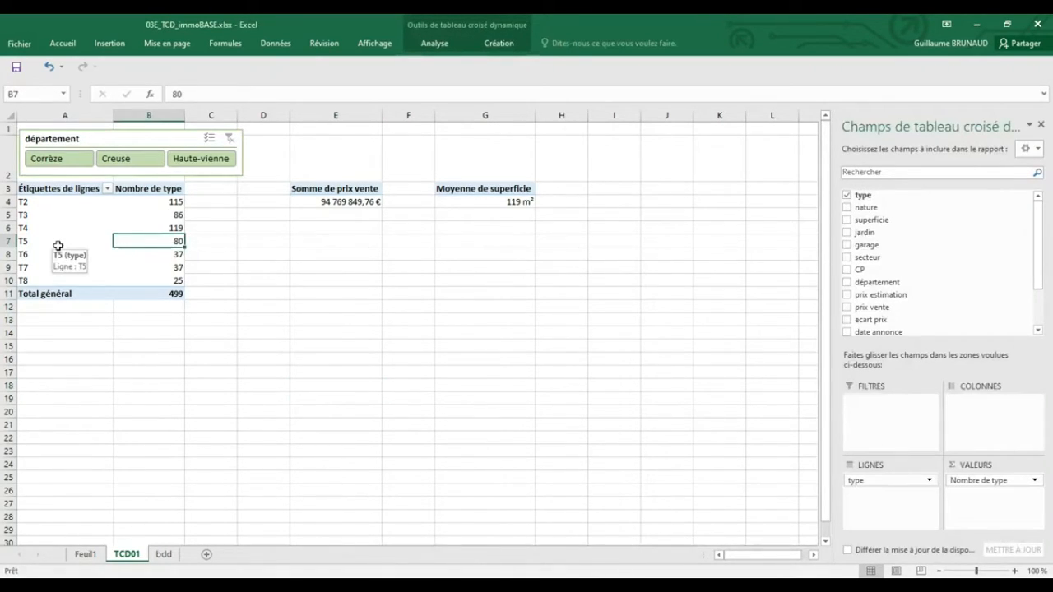
pyautogui.click(74, 237)
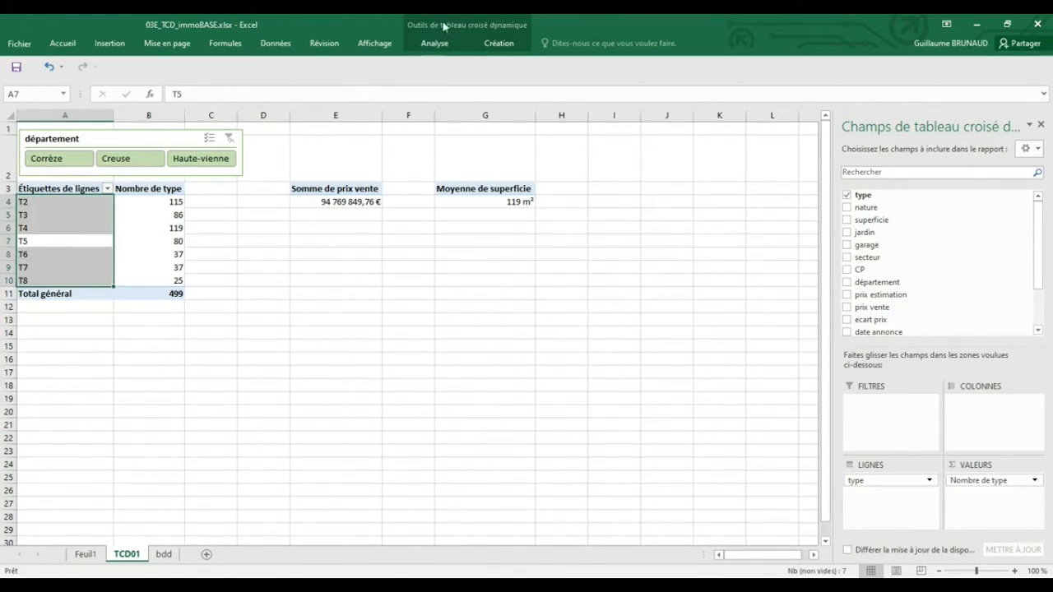
pyautogui.click(436, 45)
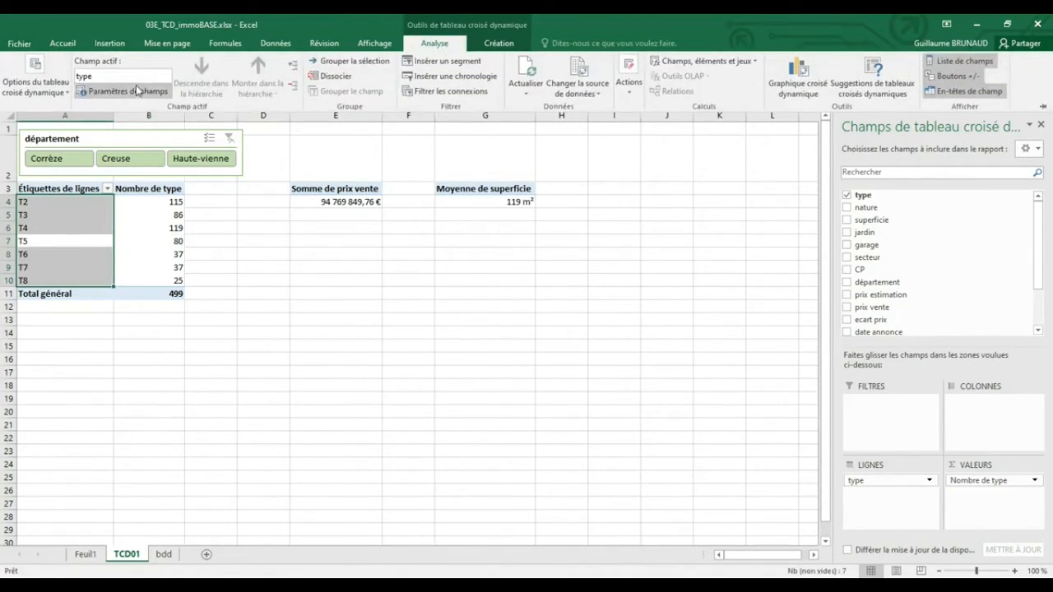
pyautogui.click(53, 100)
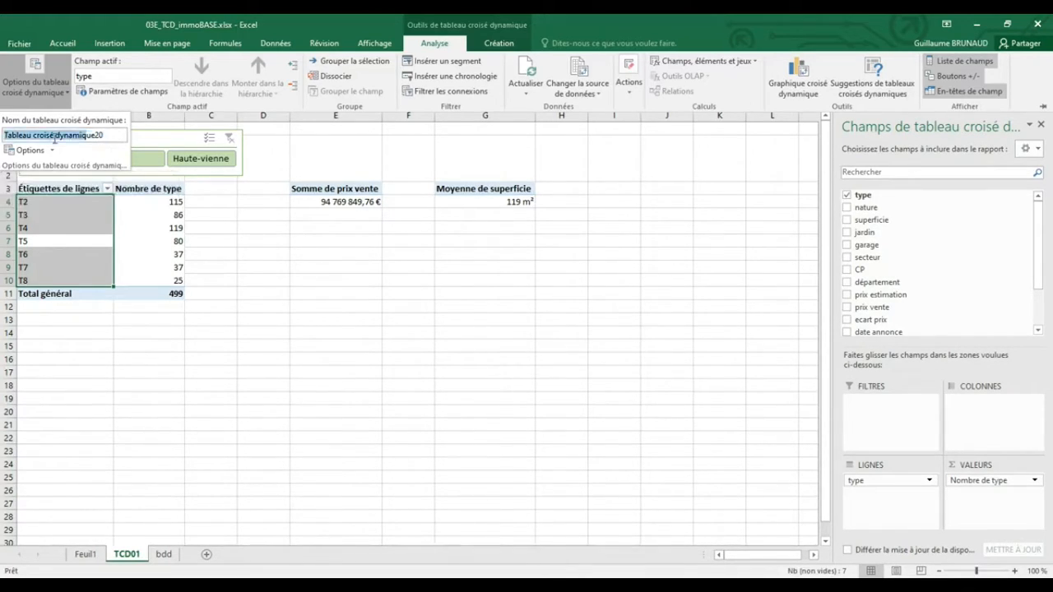
pyautogui.moveTo(6, 136); pyautogui.dragTo(133, 139)
pyautogui.write('nb')
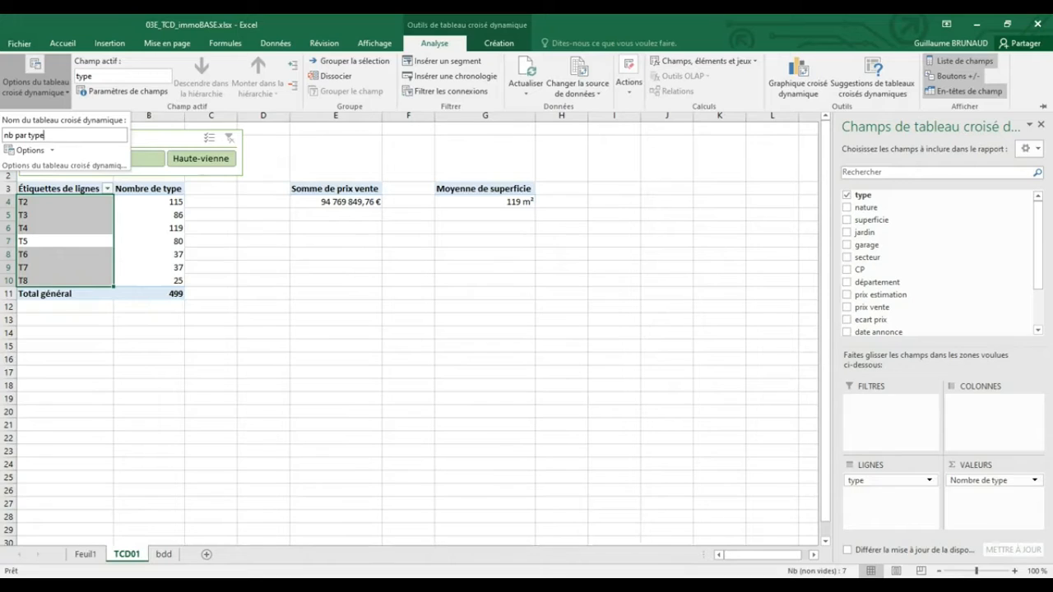
pyautogui.write(' par type')
pyautogui.press('Return')
pyautogui.click(131, 242)
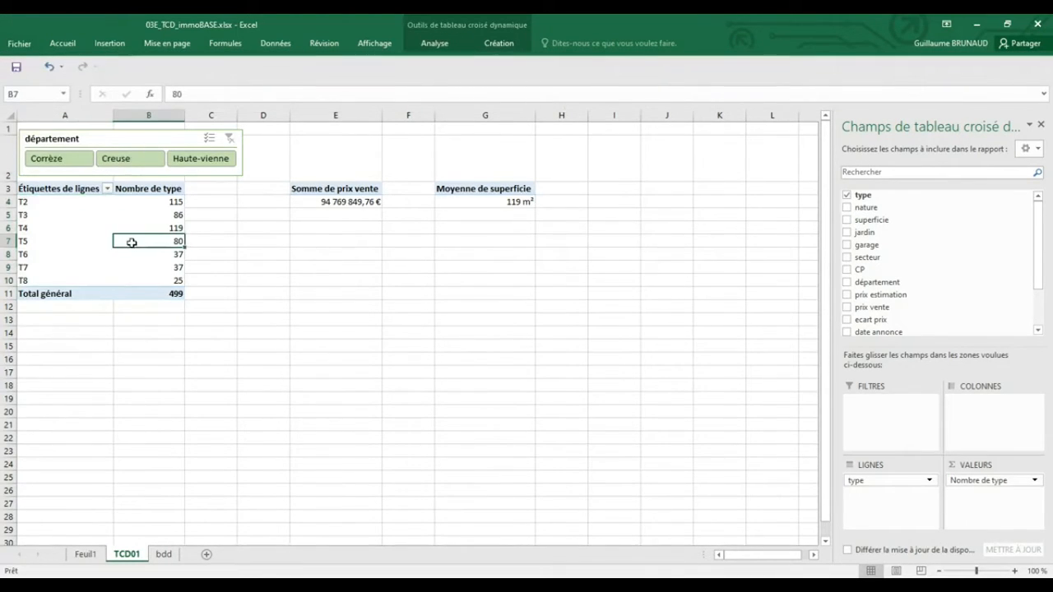
pyautogui.click(435, 43)
pyautogui.click(59, 92)
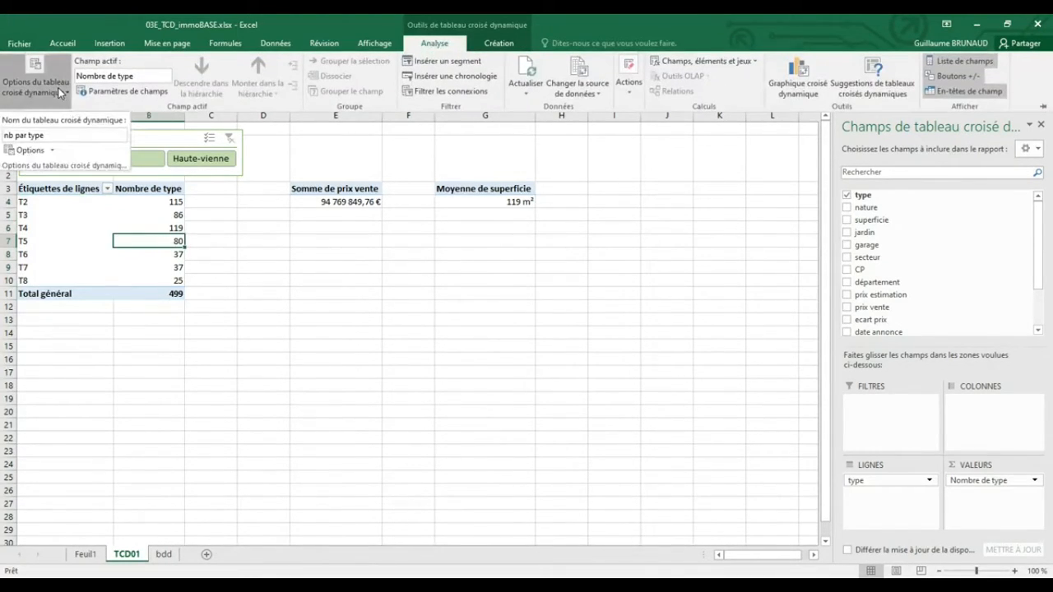
# Name the Somme de prix vente pivot table "somme vente"
pyautogui.click(336, 206)
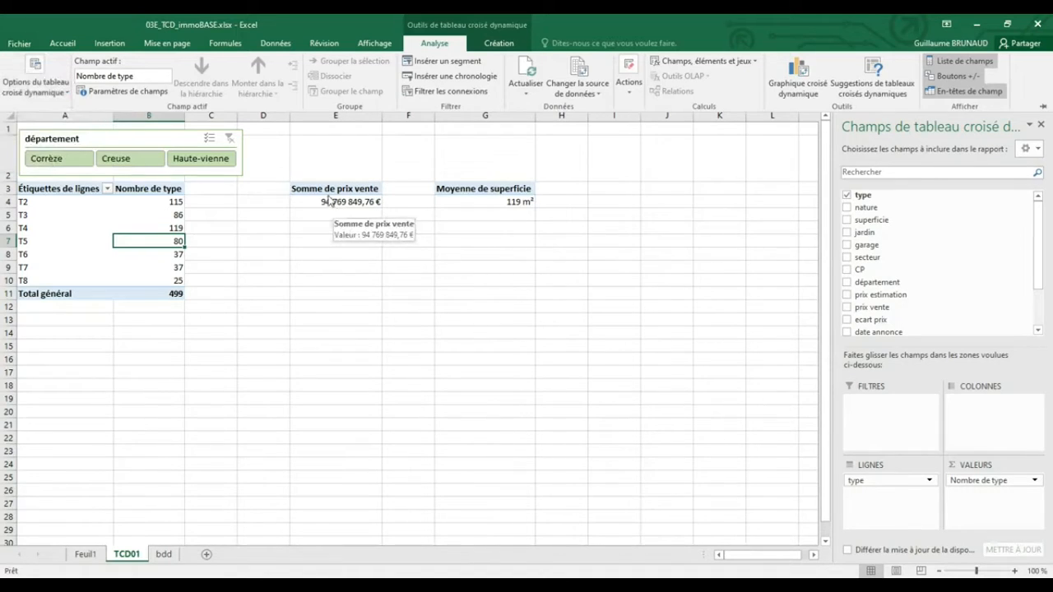
pyautogui.click(328, 202)
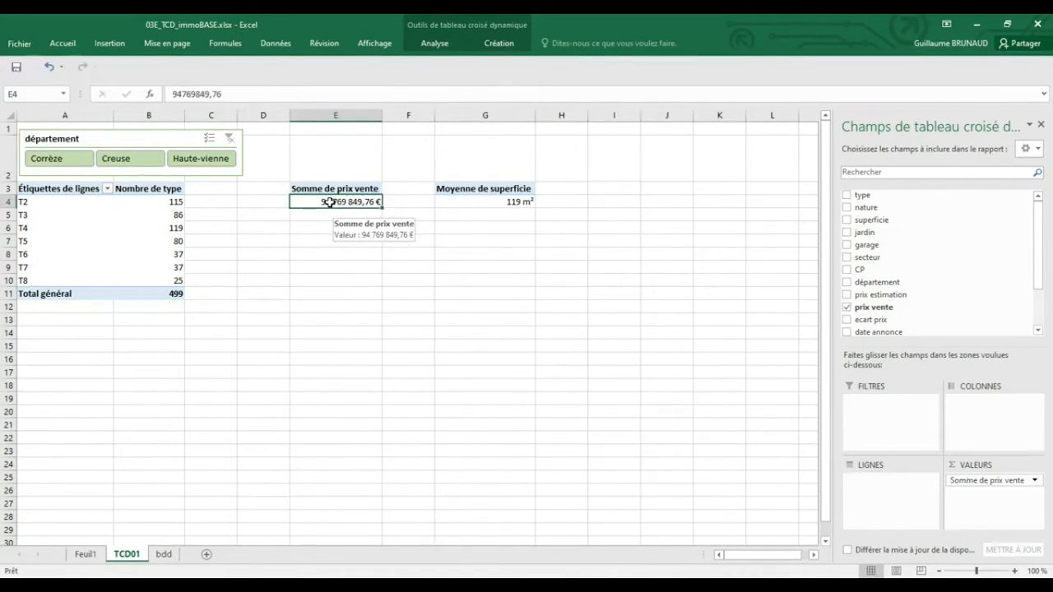
pyautogui.click(452, 50)
pyautogui.click(35, 82)
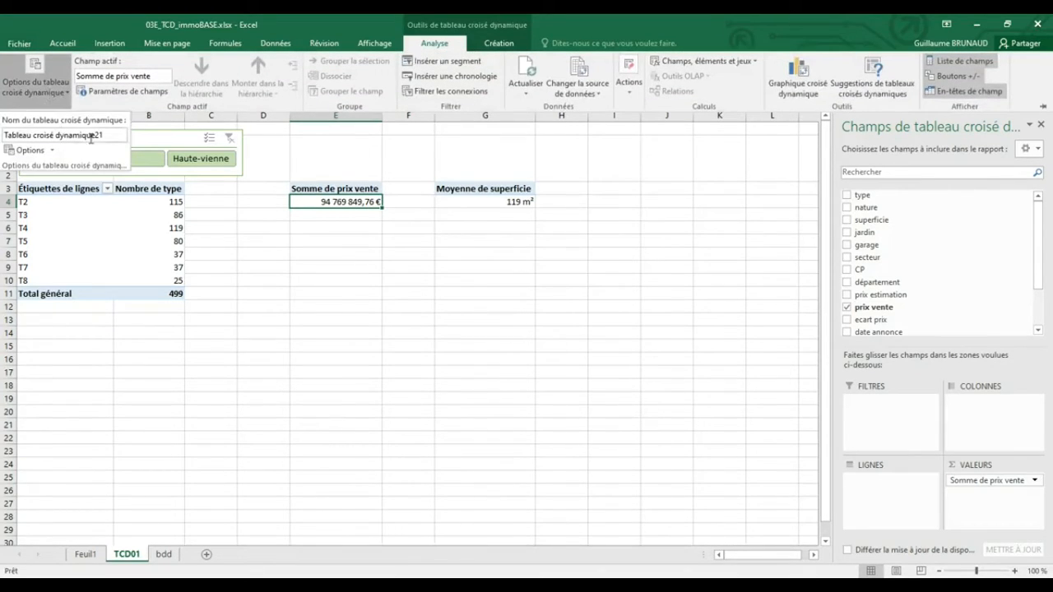
pyautogui.moveTo(95, 135); pyautogui.dragTo(152, 141)
pyautogui.write('s')
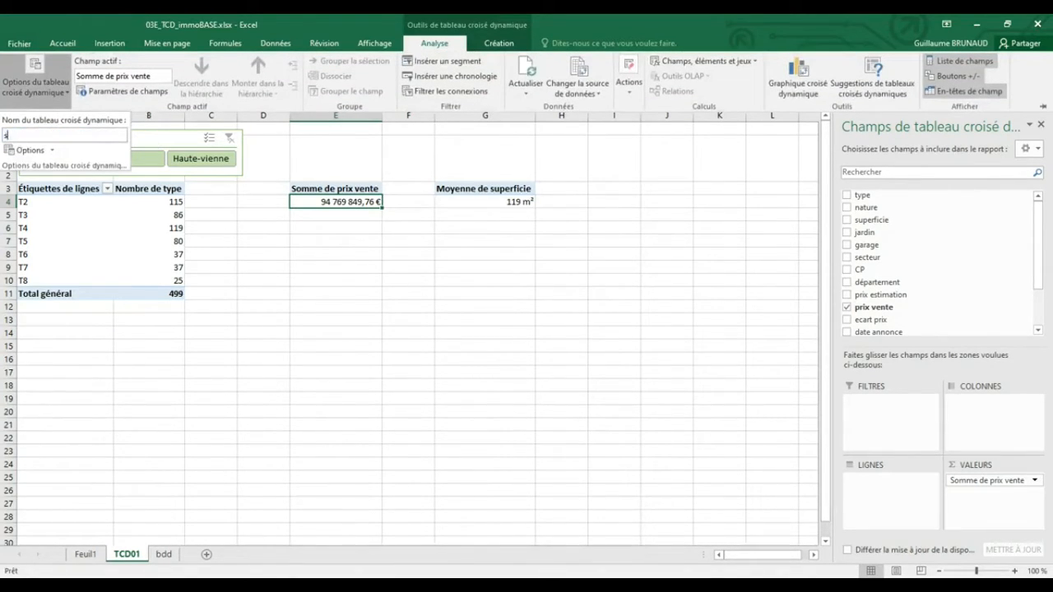
pyautogui.write('omme vente')
pyautogui.press('Return')
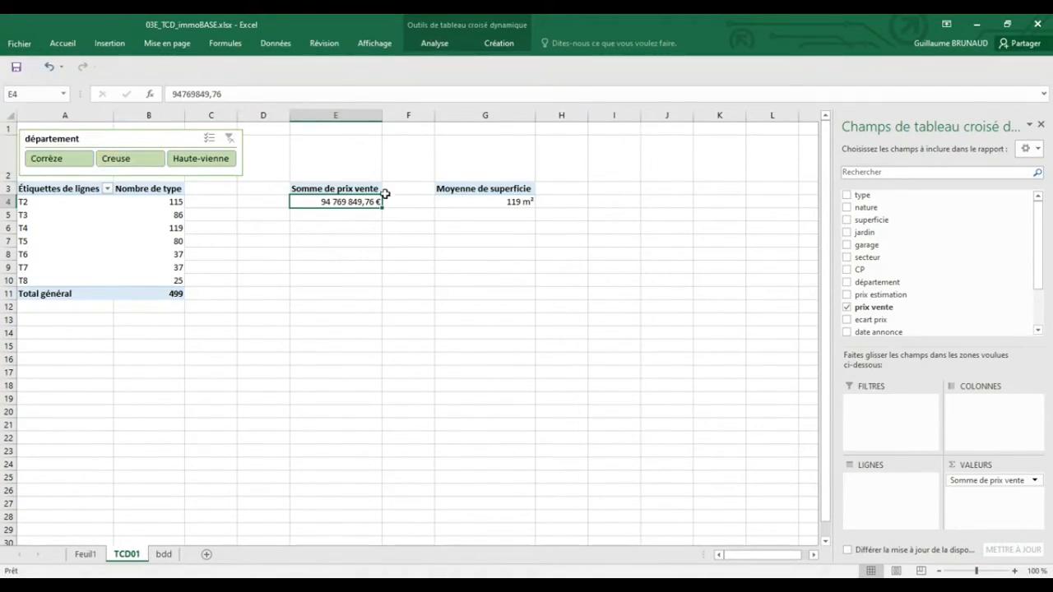
# Name the Moyenne de superficie pivot table "moyenne superficie"
pyautogui.click(466, 204)
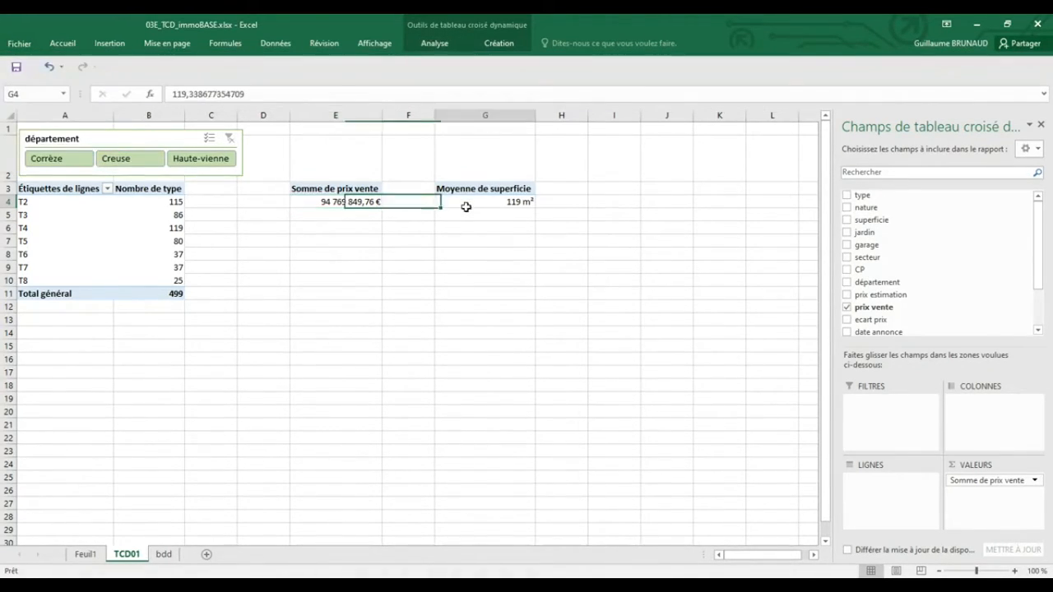
pyautogui.click(434, 43)
pyautogui.click(35, 93)
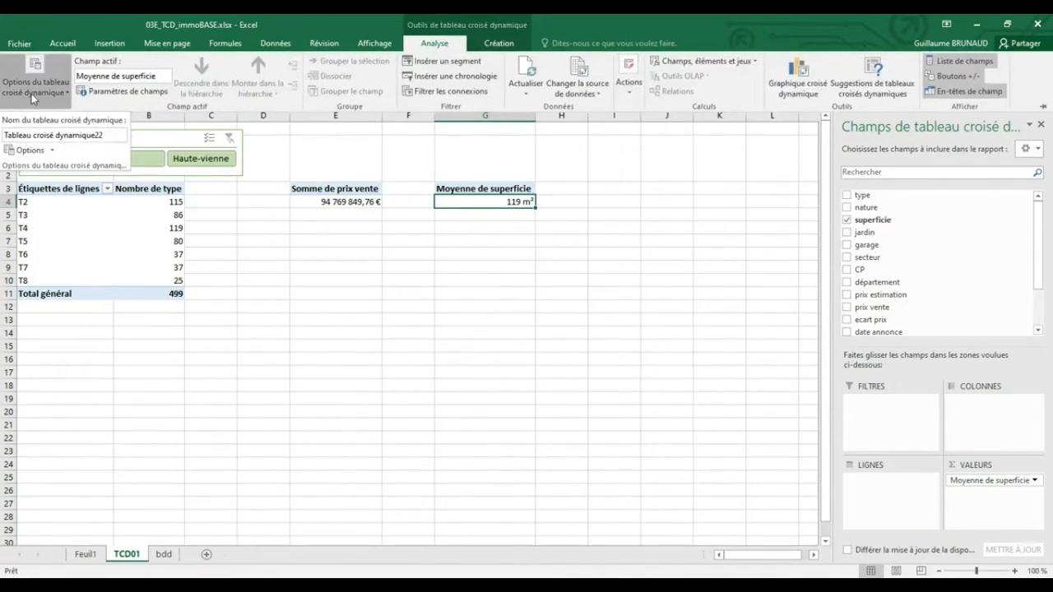
pyautogui.moveTo(5, 135); pyautogui.dragTo(135, 144)
pyautogui.write('moyenne sup')
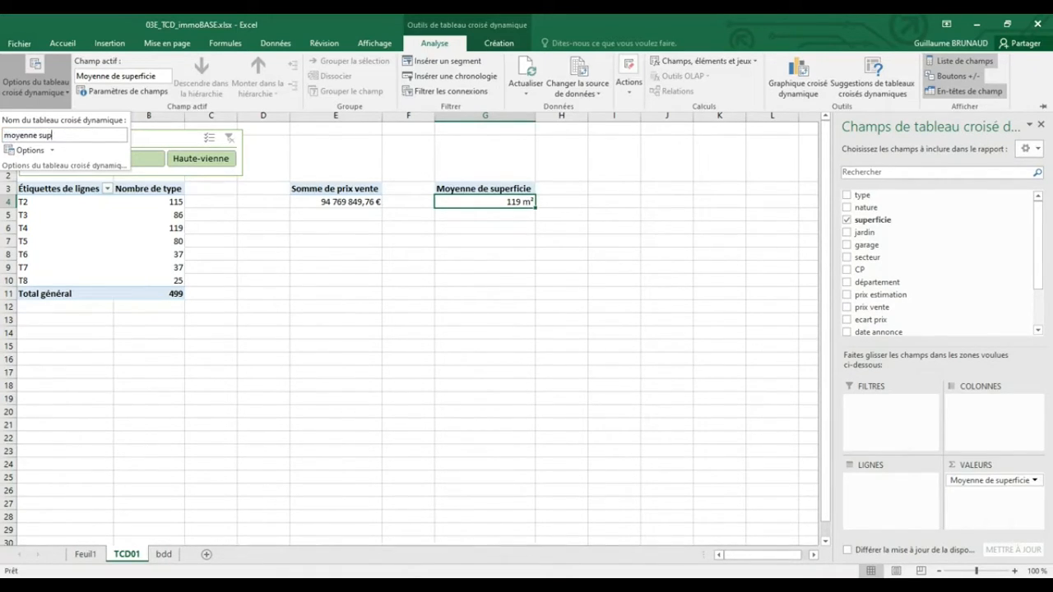
pyautogui.write('erficie')
pyautogui.press('Return')
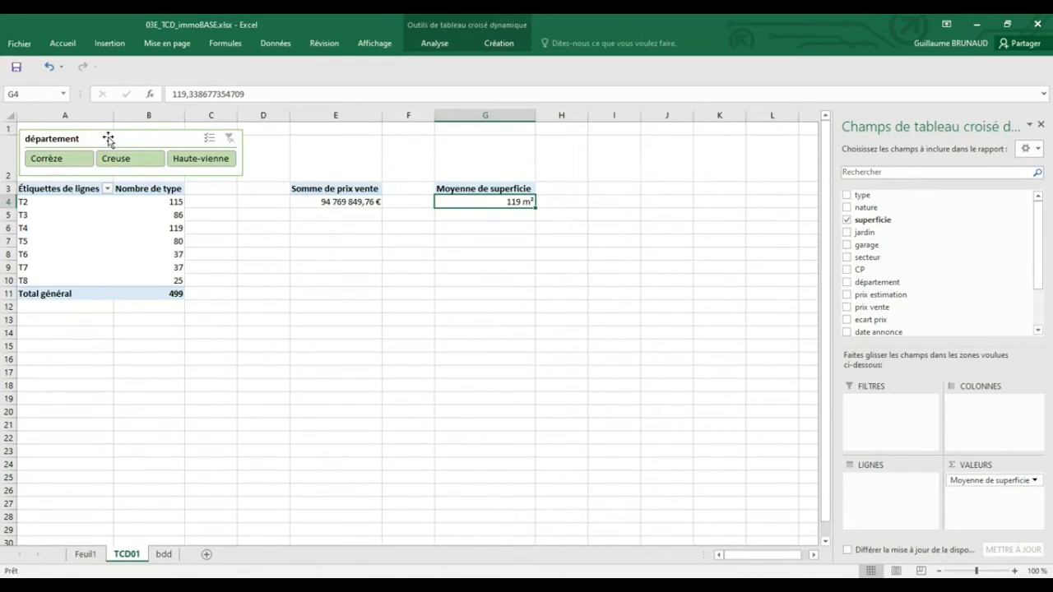
# Connect the département slicer to the moyenne superficie and somme vente pivot tables in addition to nb par type
pyautogui.moveTo(126, 224)
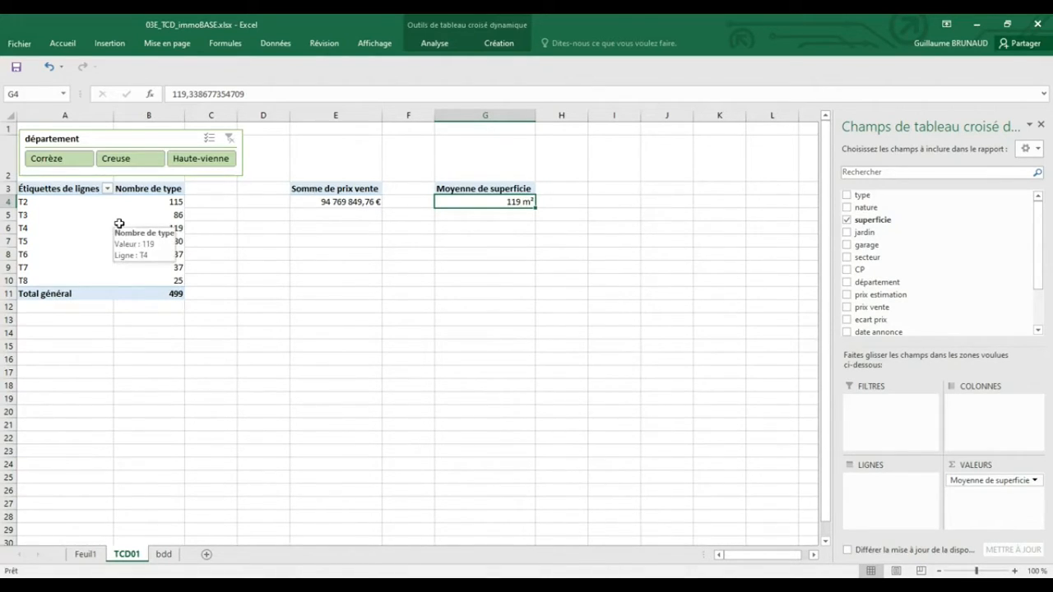
pyautogui.click(117, 140)
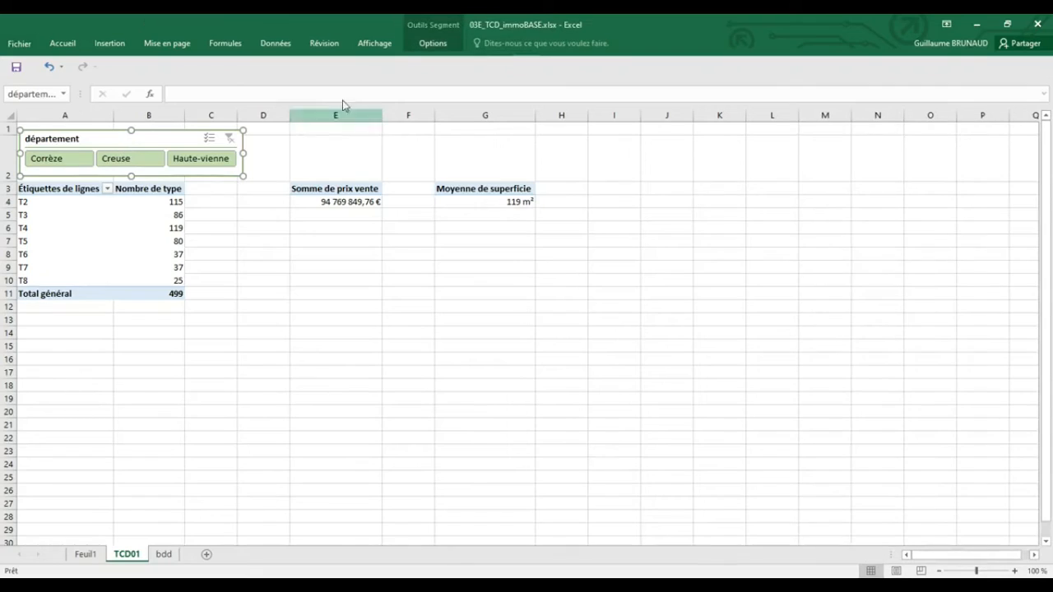
pyautogui.click(429, 46)
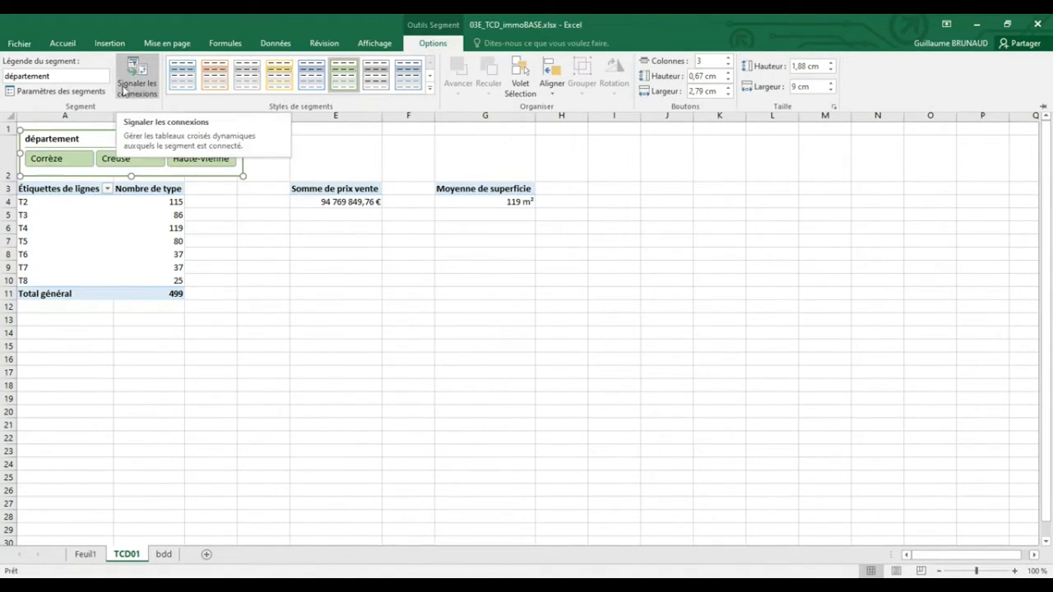
pyautogui.click(130, 83)
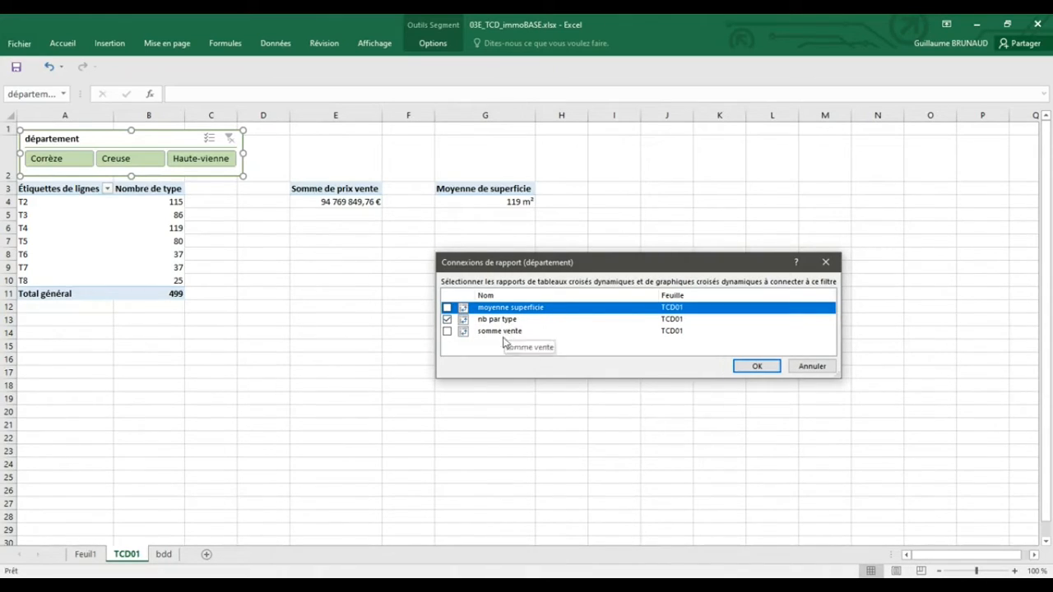
pyautogui.click(447, 308)
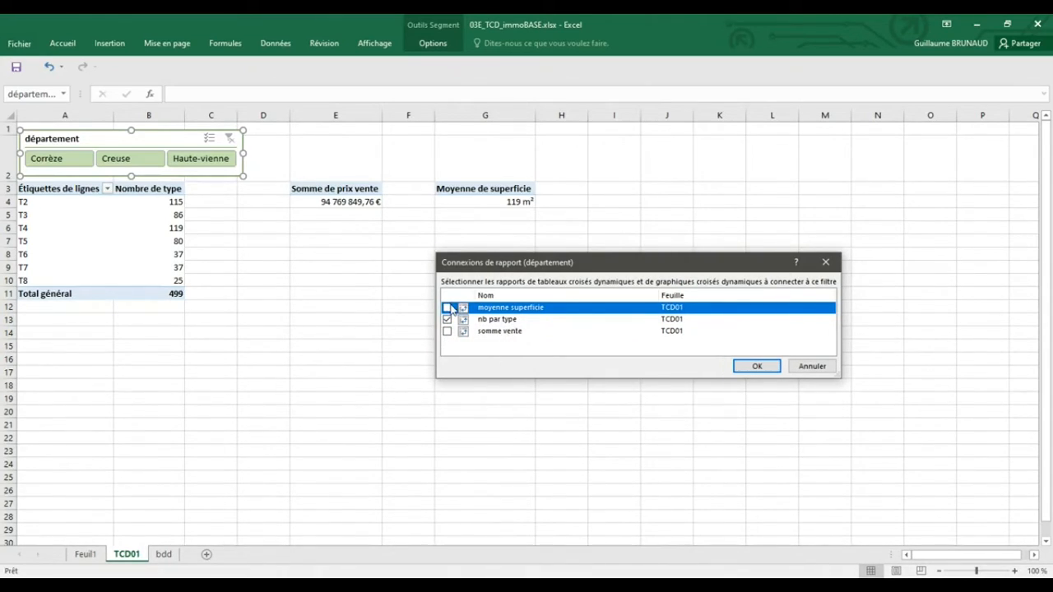
pyautogui.click(447, 331)
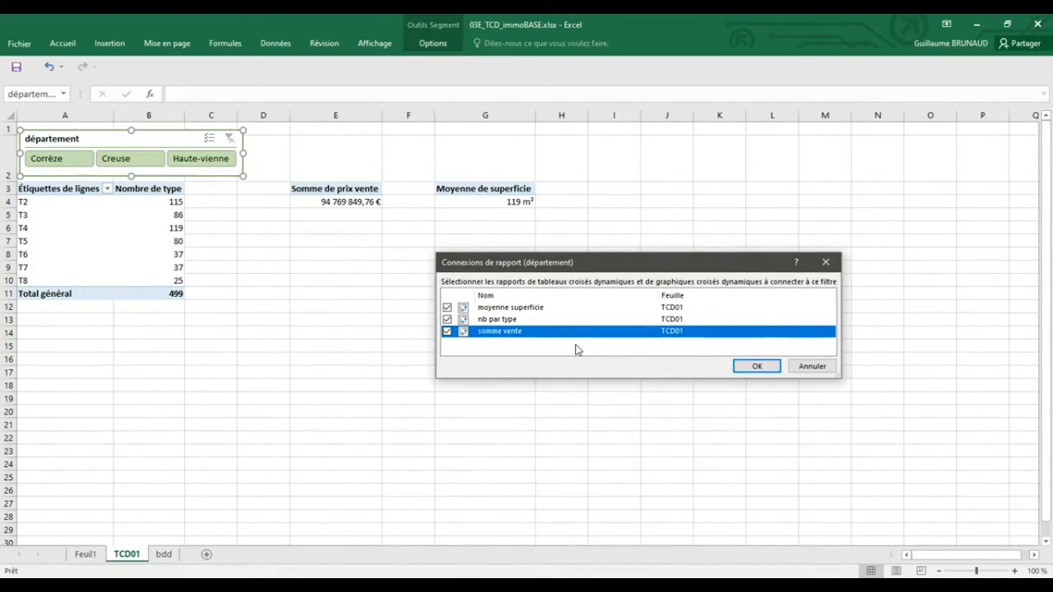
pyautogui.click(751, 366)
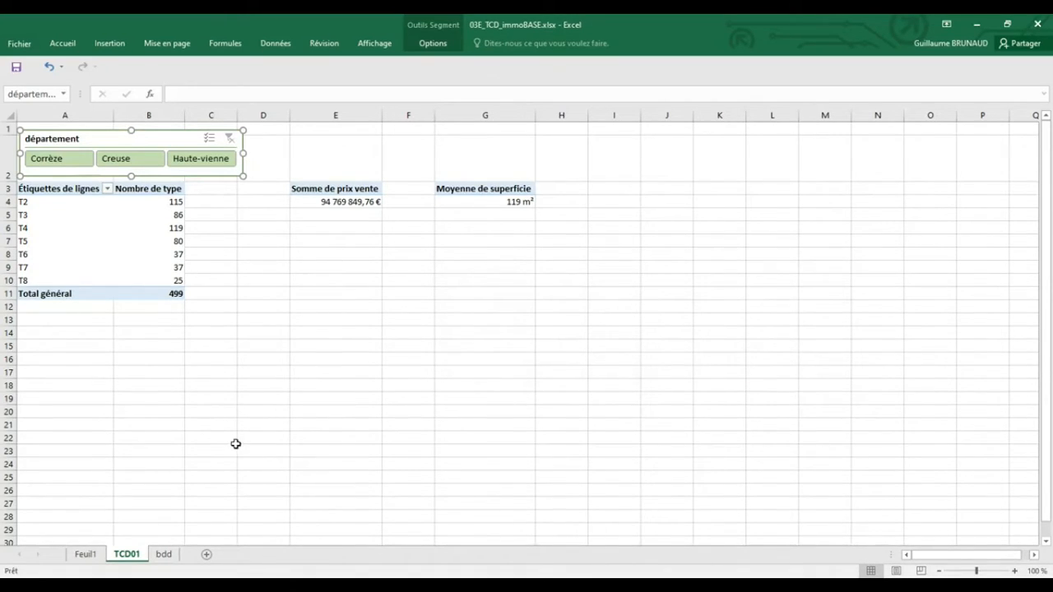
# Test the département slicer with Corrèze, Creuse, Haute-vienne, and Corrèze combined with Haute-vienne, and clear its filter
pyautogui.click(39, 162)
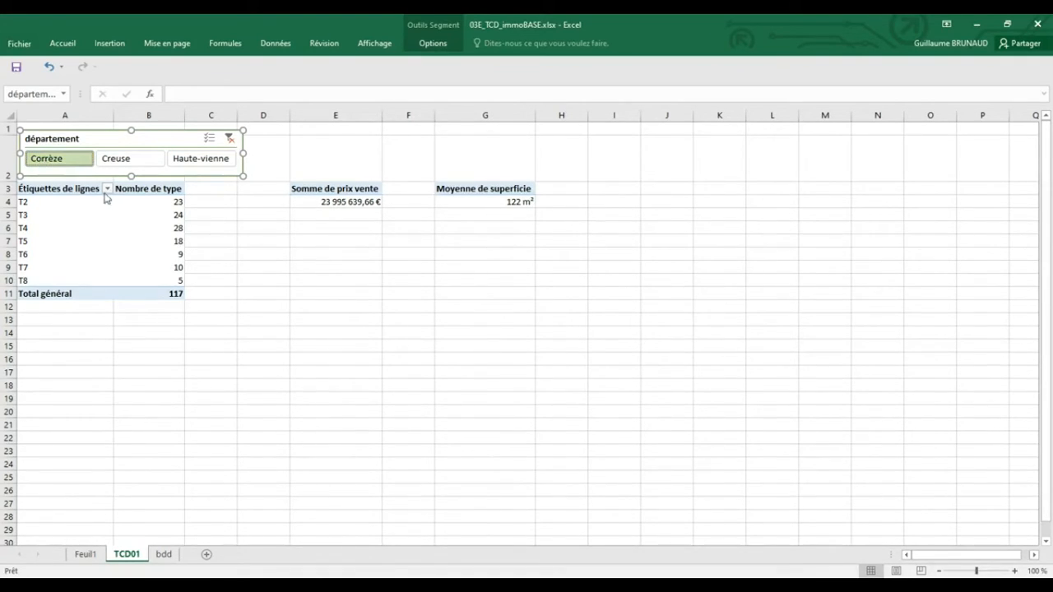
pyautogui.click(133, 162)
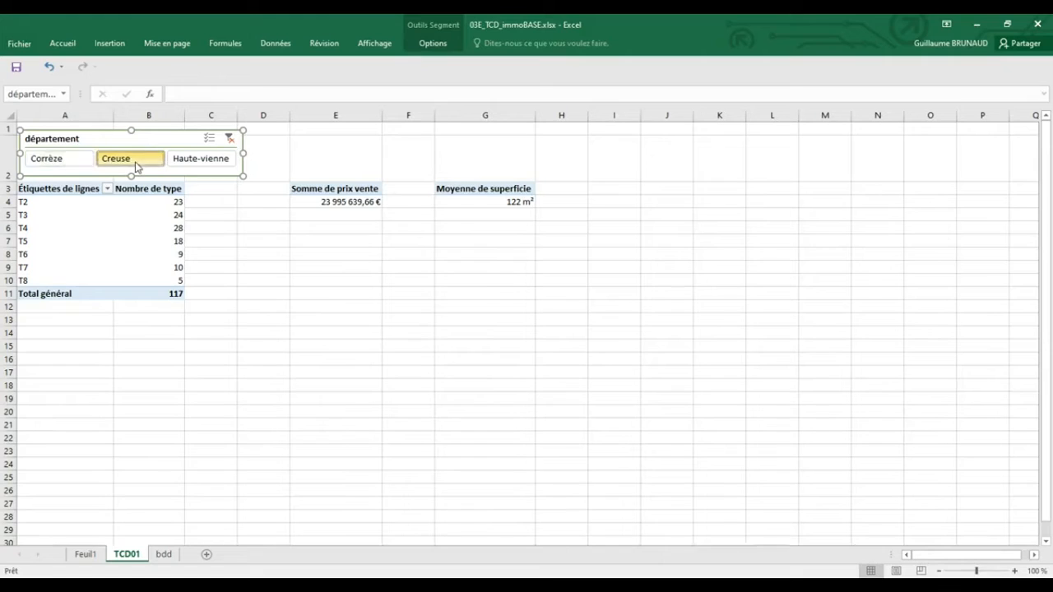
pyautogui.click(199, 159)
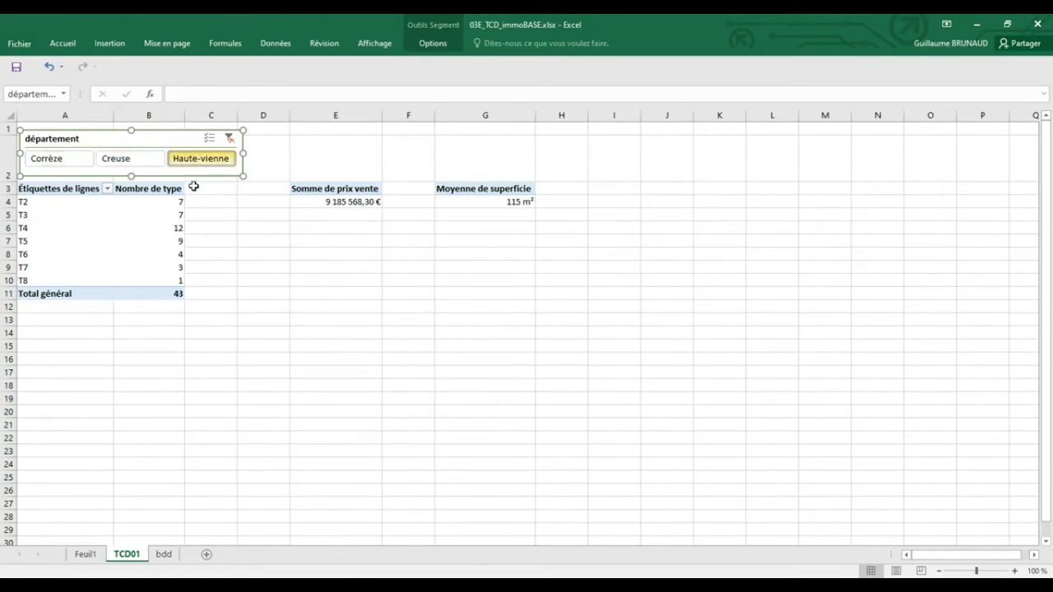
pyautogui.keyDown('ctrl'); pyautogui.click(59, 161); pyautogui.keyUp('ctrl')
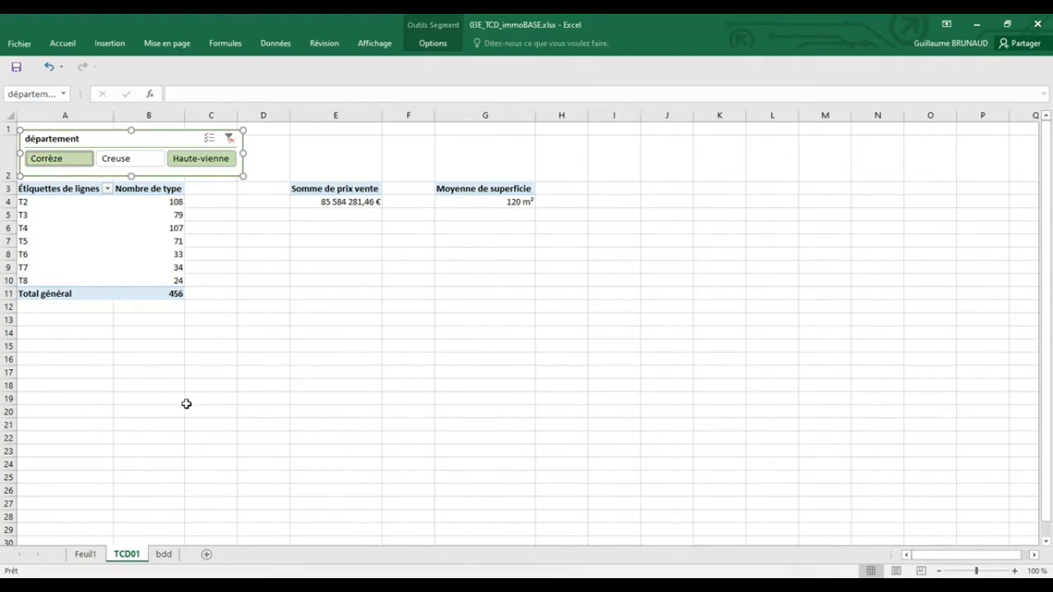
pyautogui.click(229, 138)
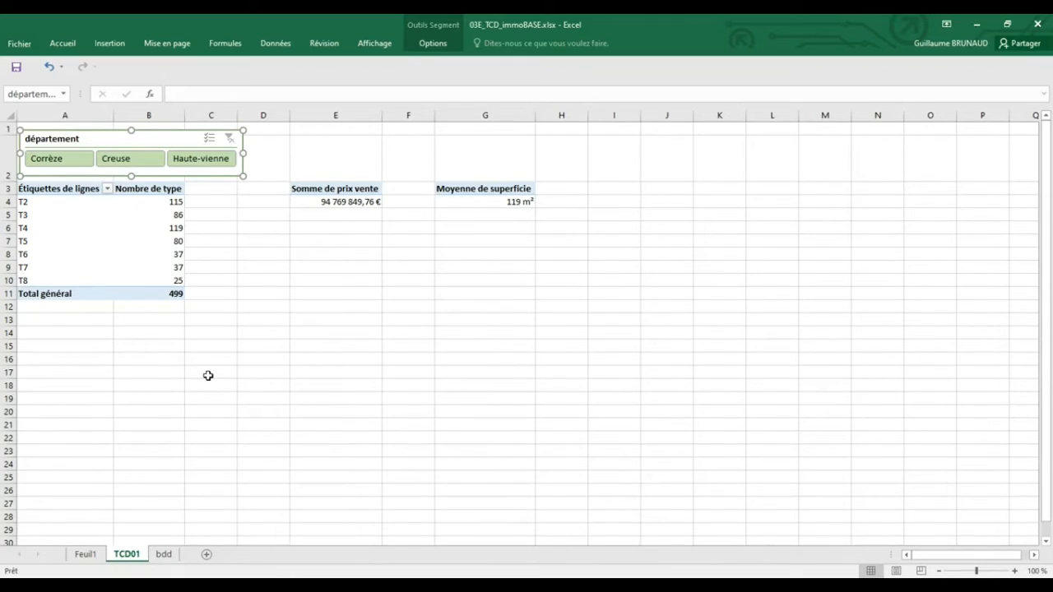
# Insert a Diag therm slicer from the pivot table that counts properties by type
pyautogui.click(208, 376)
pyautogui.click(78, 240)
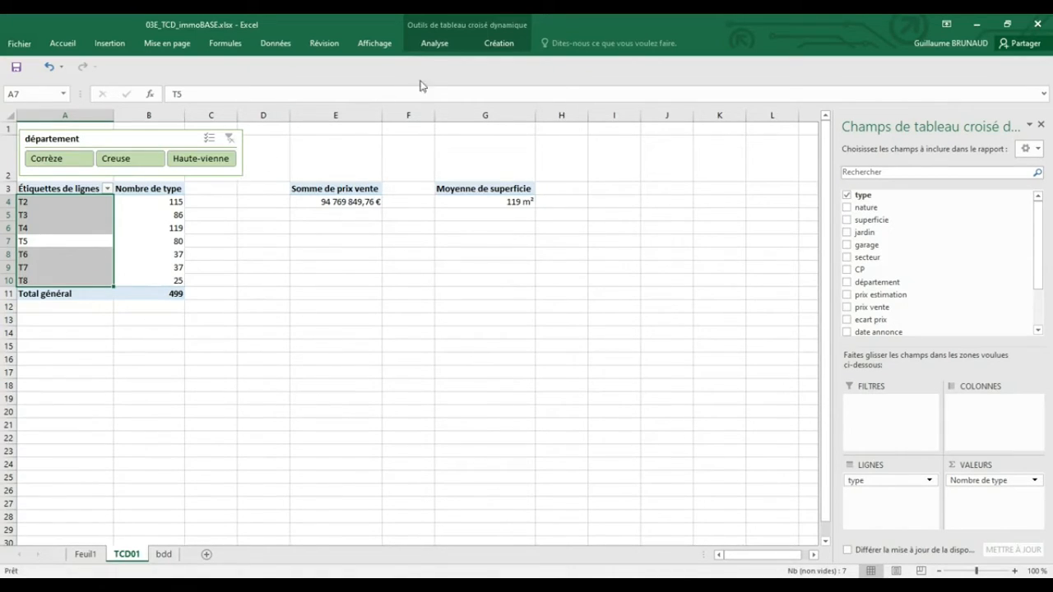
pyautogui.click(434, 44)
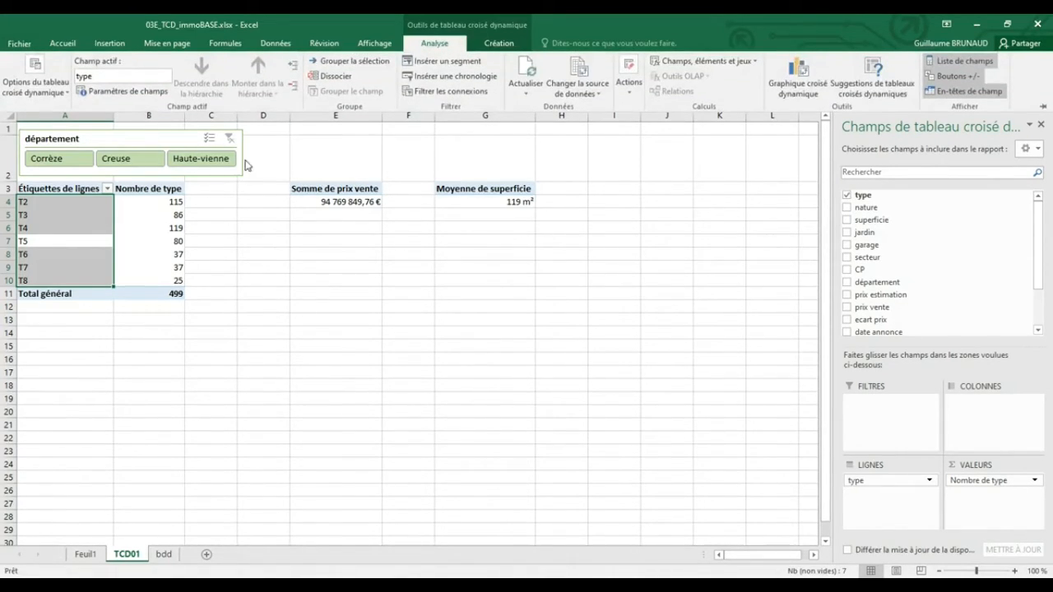
pyautogui.click(436, 61)
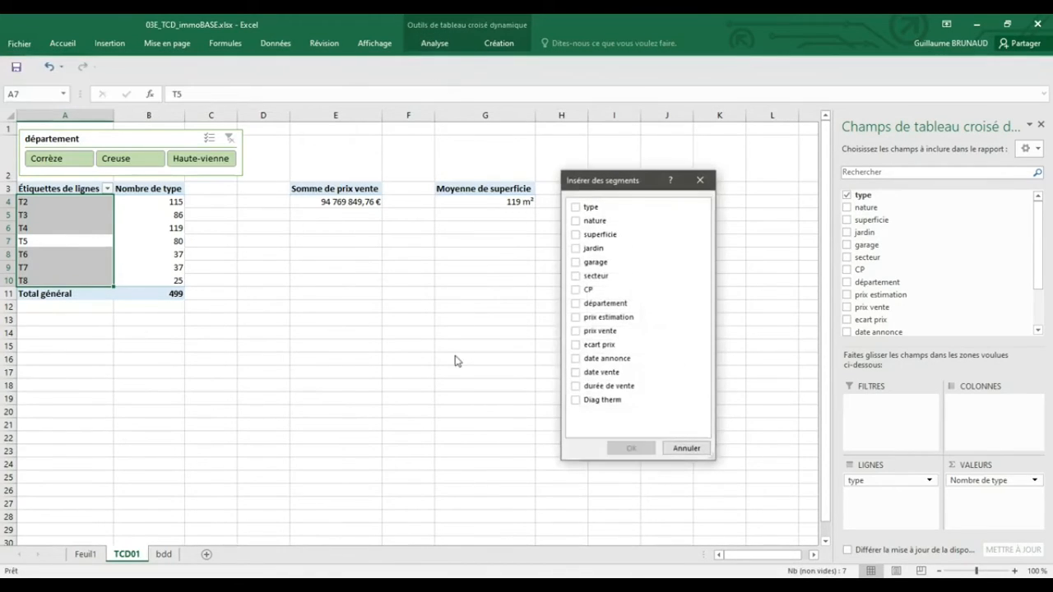
pyautogui.click(574, 399)
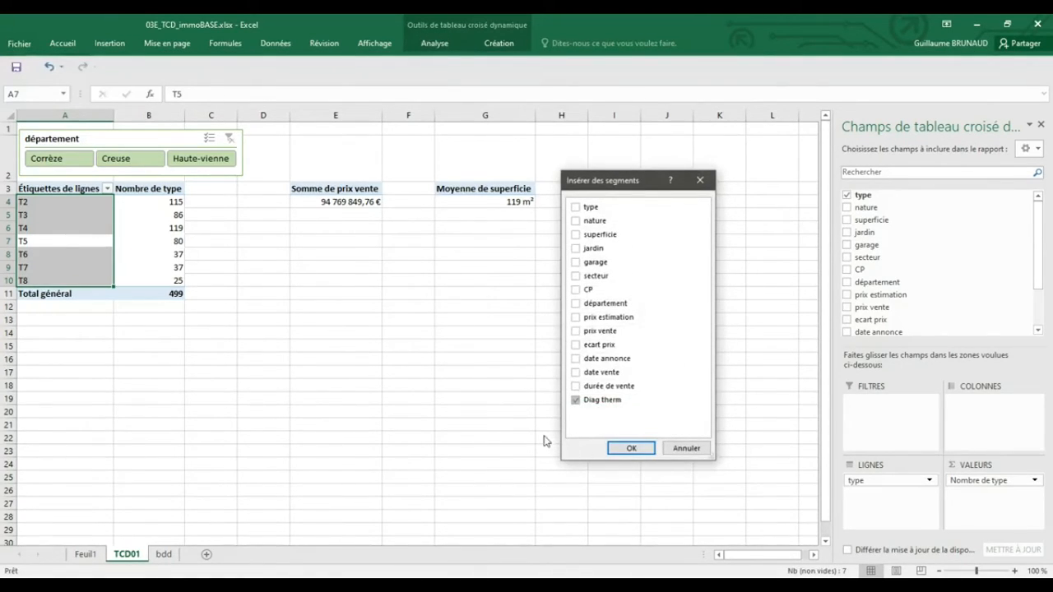
pyautogui.click(631, 448)
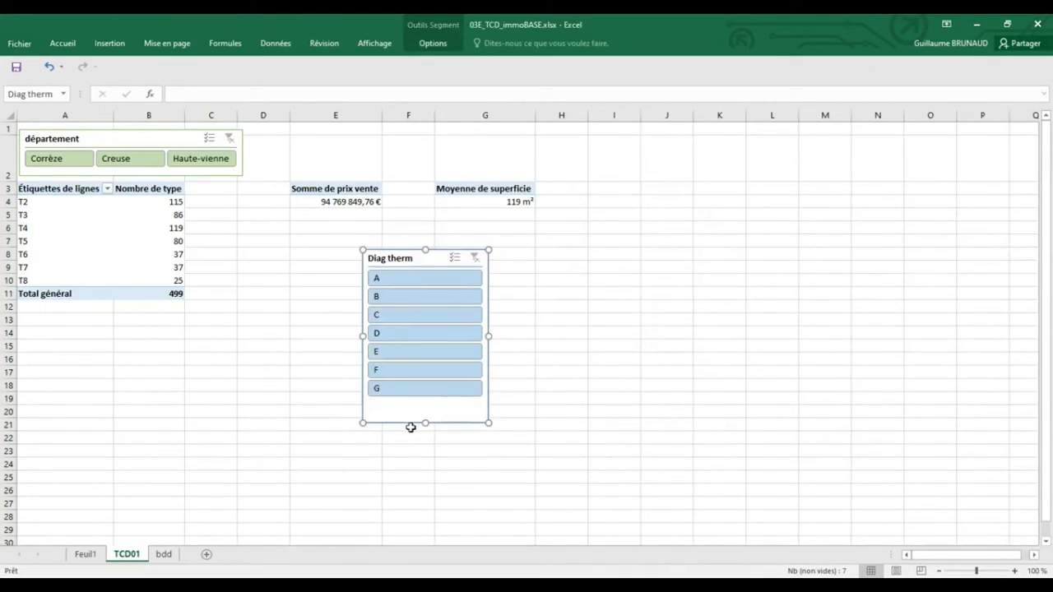
# Arrange the Diag therm slicer's buttons in 4 columns and reduce the slicer's height to about 2.86 cm
pyautogui.click(436, 46)
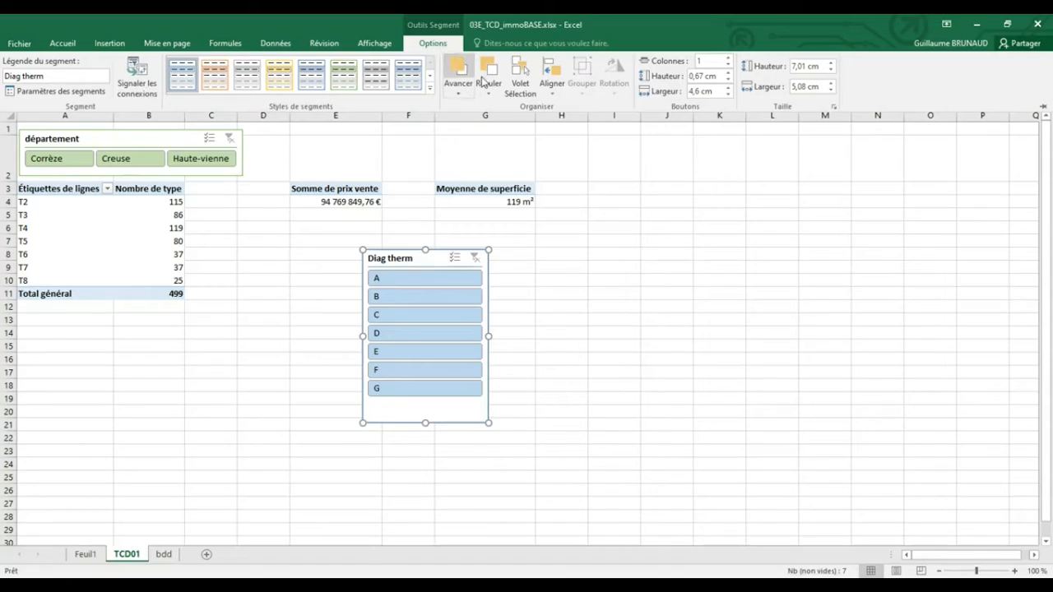
pyautogui.click(727, 58)
pyautogui.click(728, 59)
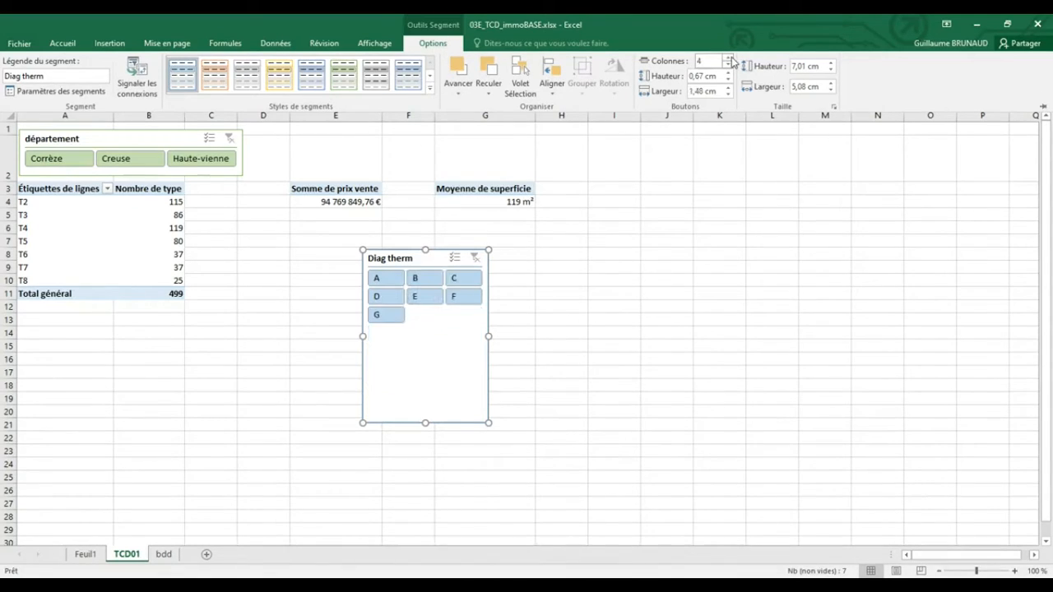
pyautogui.click(728, 58)
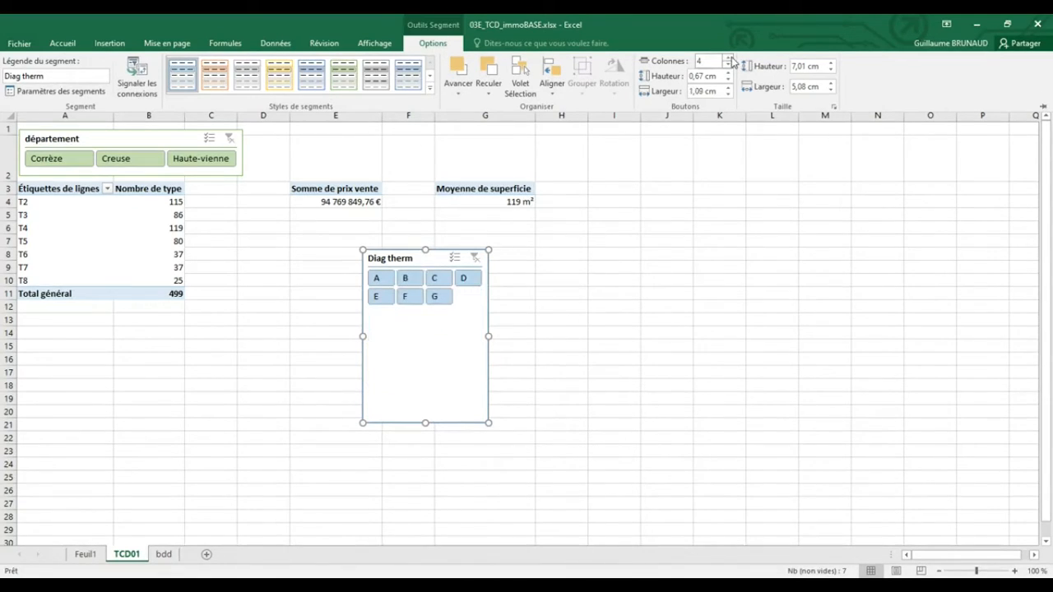
pyautogui.click(425, 421)
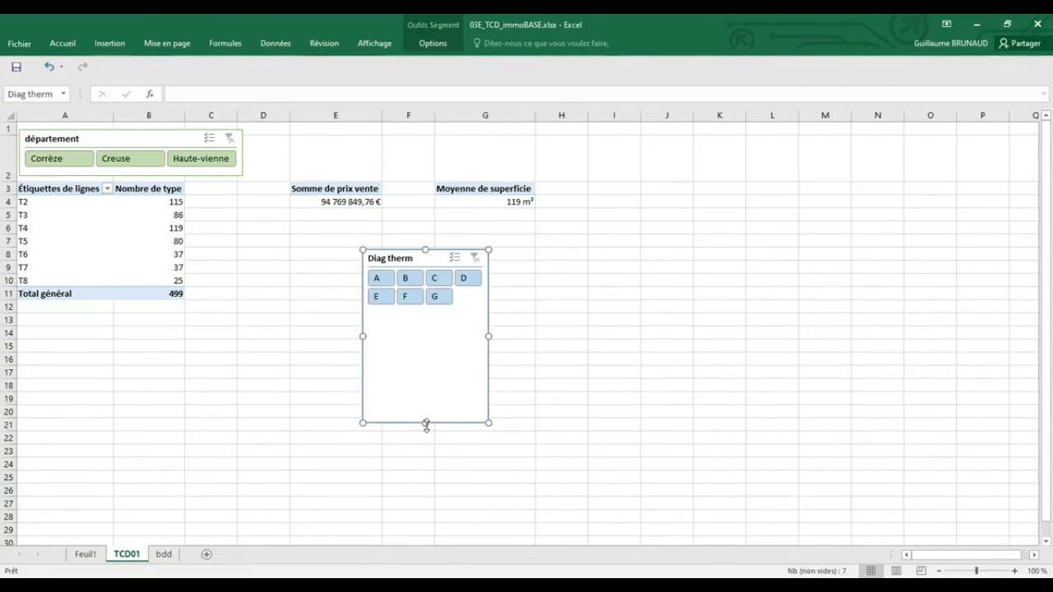
pyautogui.moveTo(425, 422); pyautogui.dragTo(430, 320)
pyautogui.moveTo(429, 319); pyautogui.dragTo(428, 319)
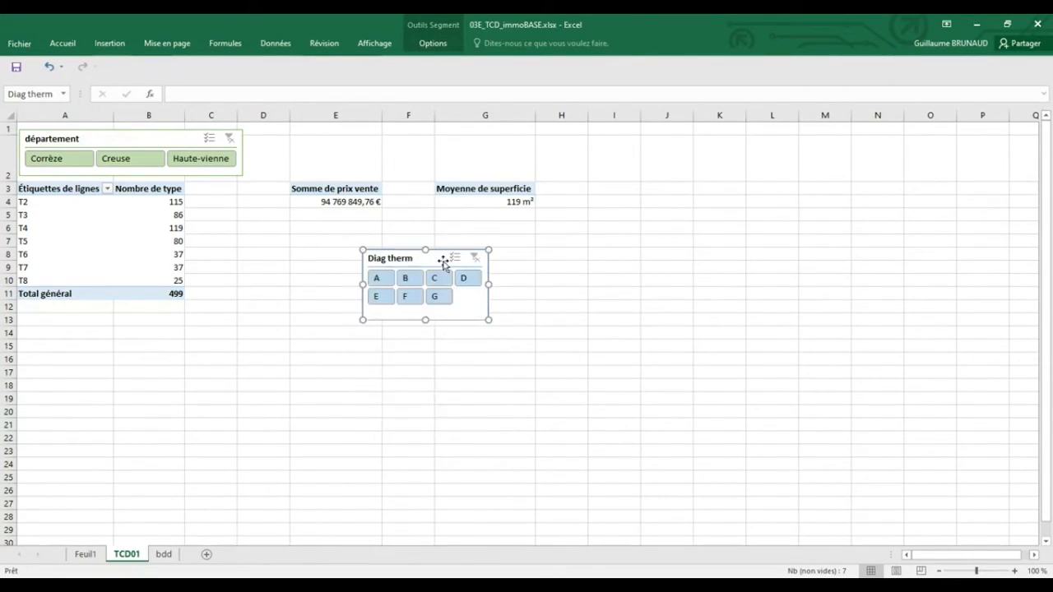
# Make row 2 taller and move the Diag therm slicer into it, above the Somme de prix vente pivot table
pyautogui.moveTo(437, 259); pyautogui.dragTo(363, 121)
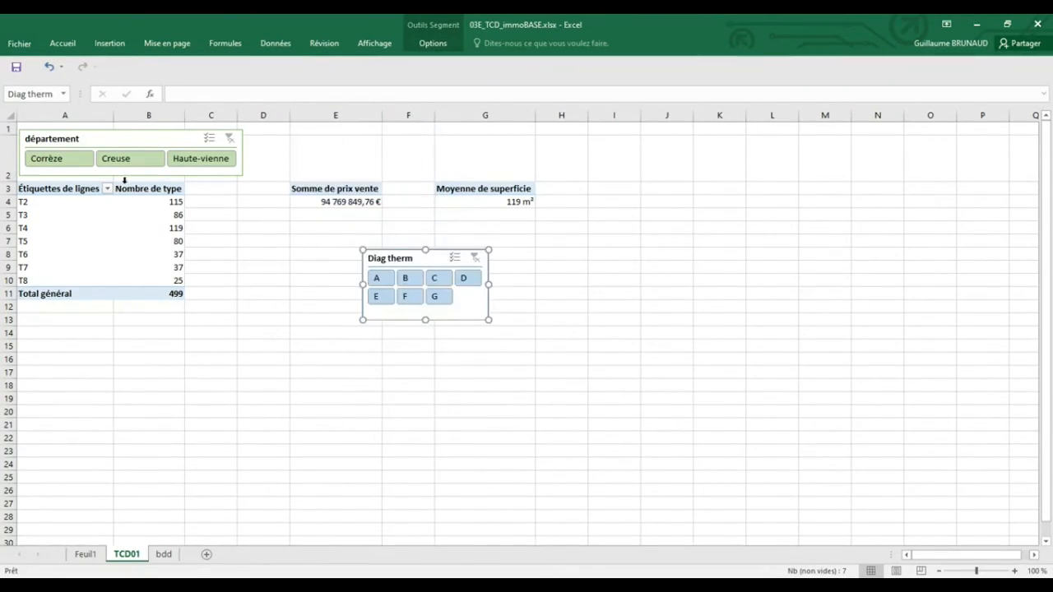
pyautogui.moveTo(8, 184); pyautogui.dragTo(8, 225)
pyautogui.moveTo(437, 297); pyautogui.dragTo(366, 140)
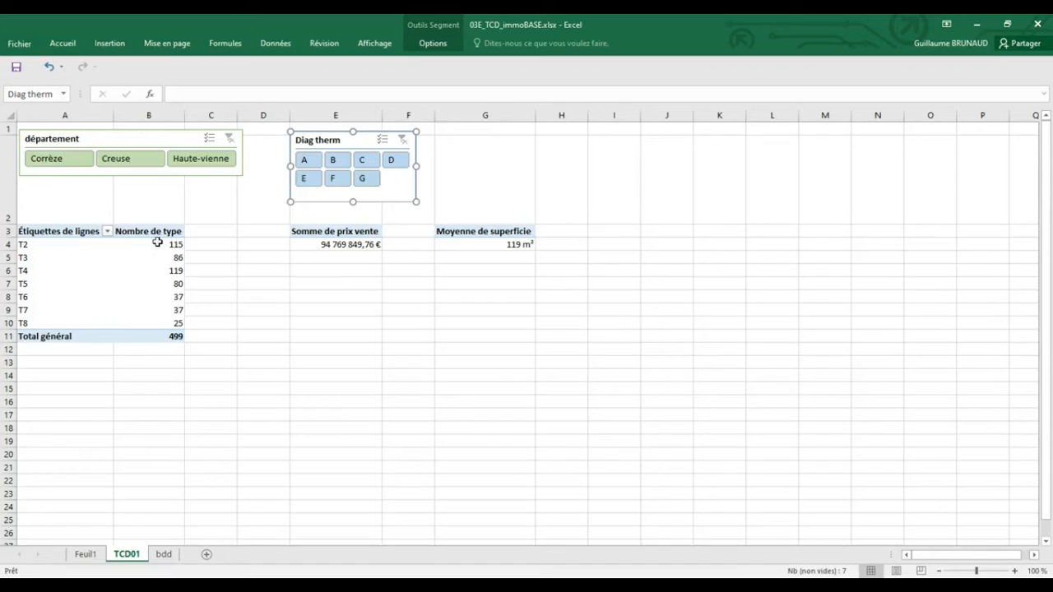
pyautogui.moveTo(12, 224); pyautogui.dragTo(10, 206)
pyautogui.click(362, 359)
# Connect the Diag therm slicer to the moyenne superficie and somme vente pivot tables as well
pyautogui.click(310, 196)
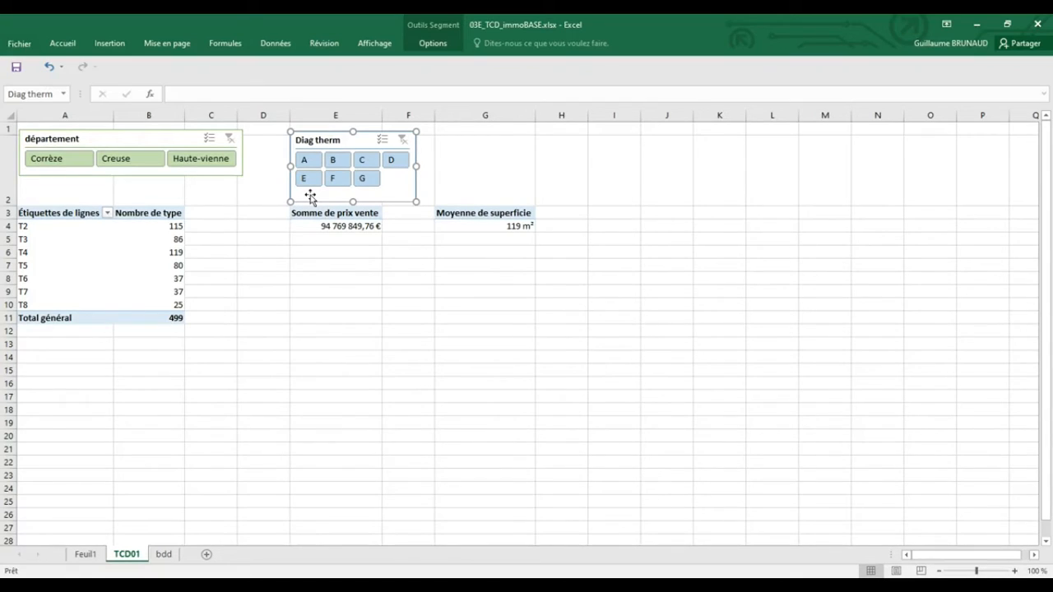
pyautogui.click(432, 43)
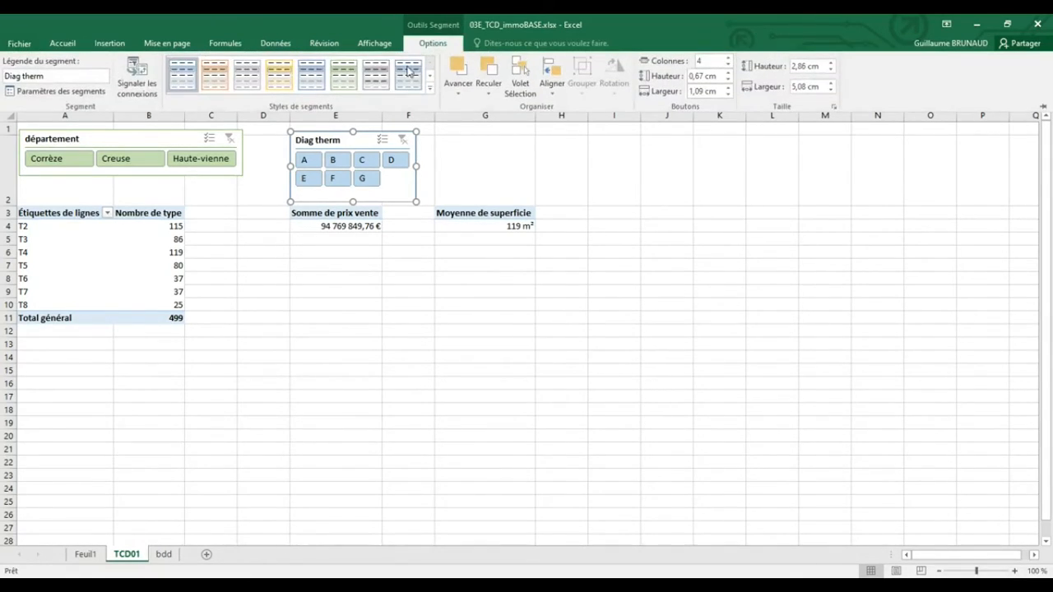
pyautogui.click(136, 80)
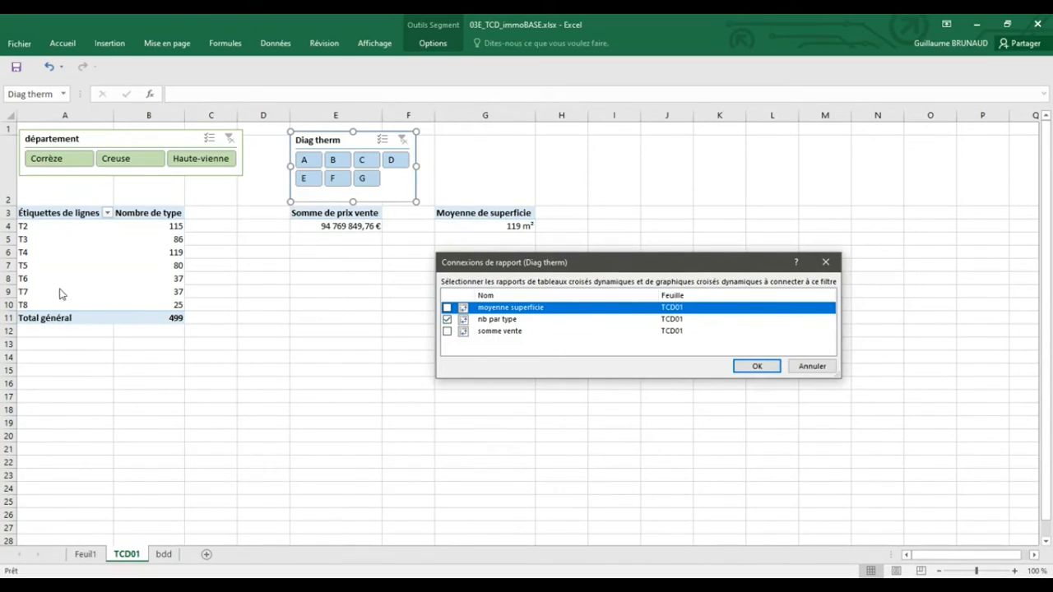
pyautogui.click(447, 308)
pyautogui.click(446, 330)
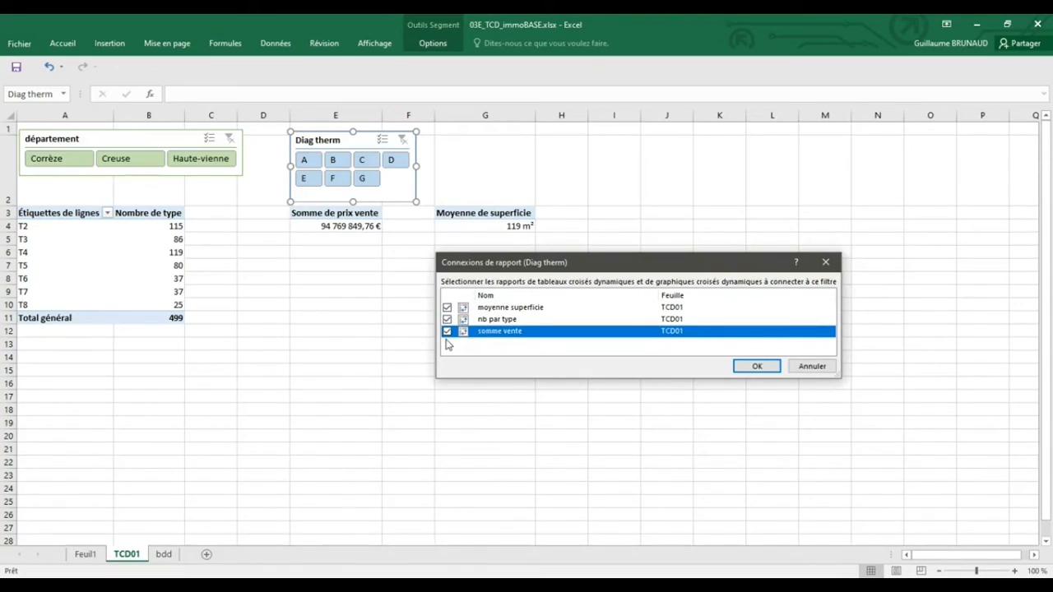
pyautogui.click(754, 365)
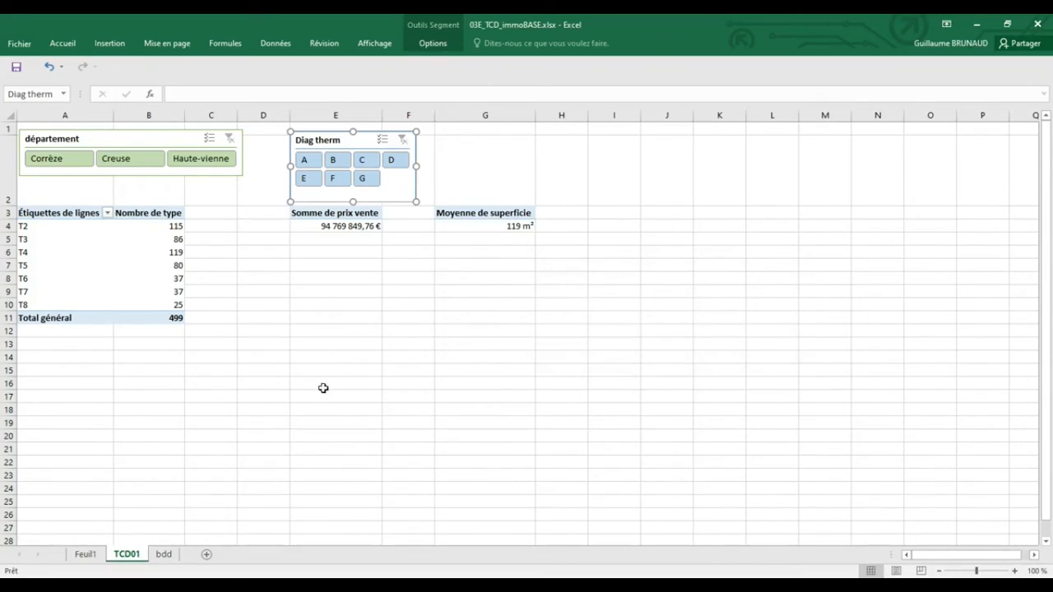
# Filter the pivot tables to the Creuse département and the Diag therm classes A and B
pyautogui.click(288, 329)
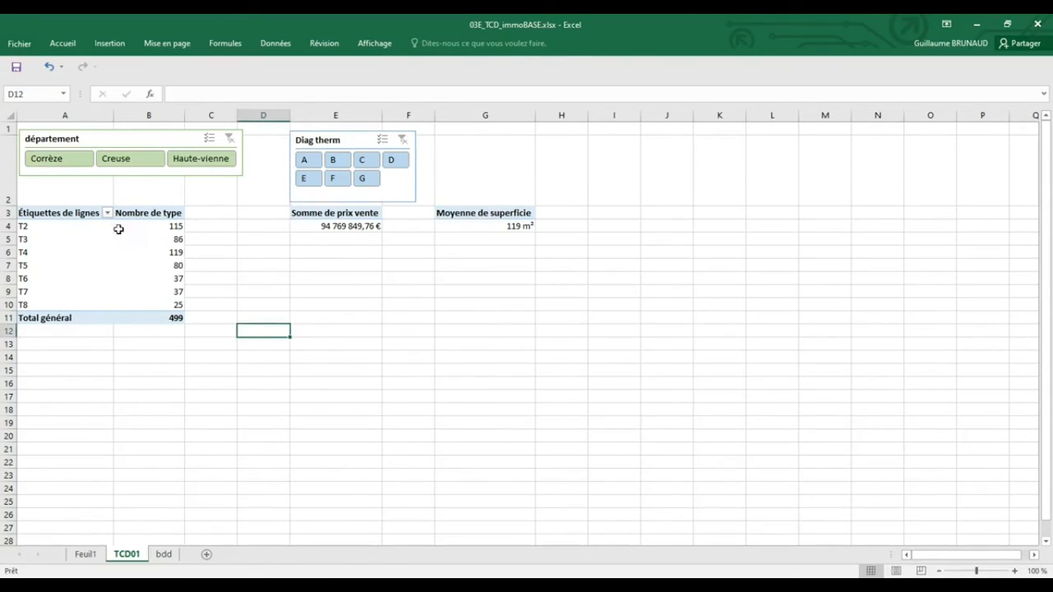
pyautogui.click(117, 159)
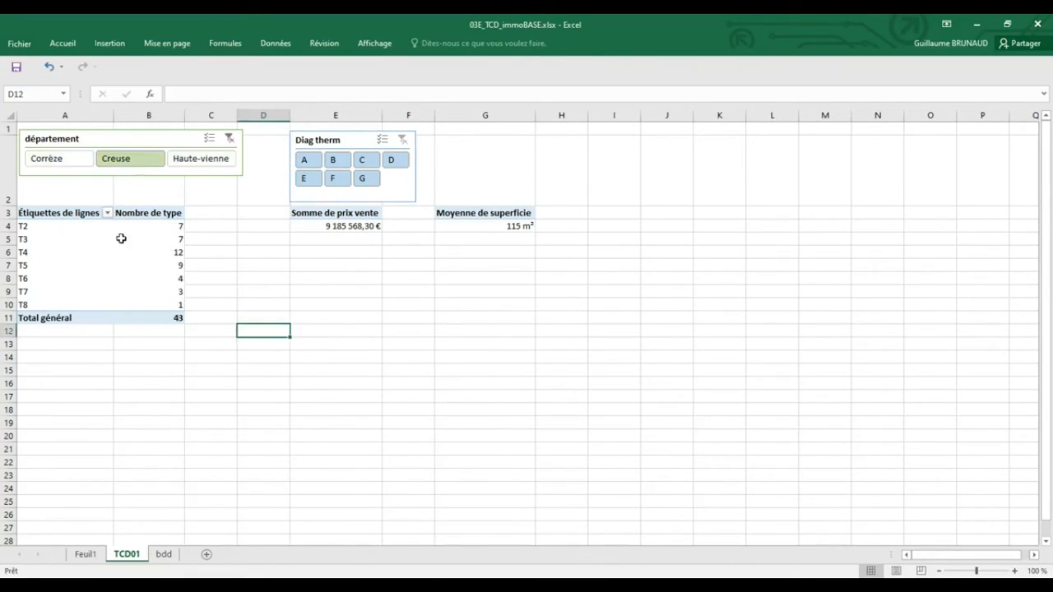
pyautogui.click(305, 161)
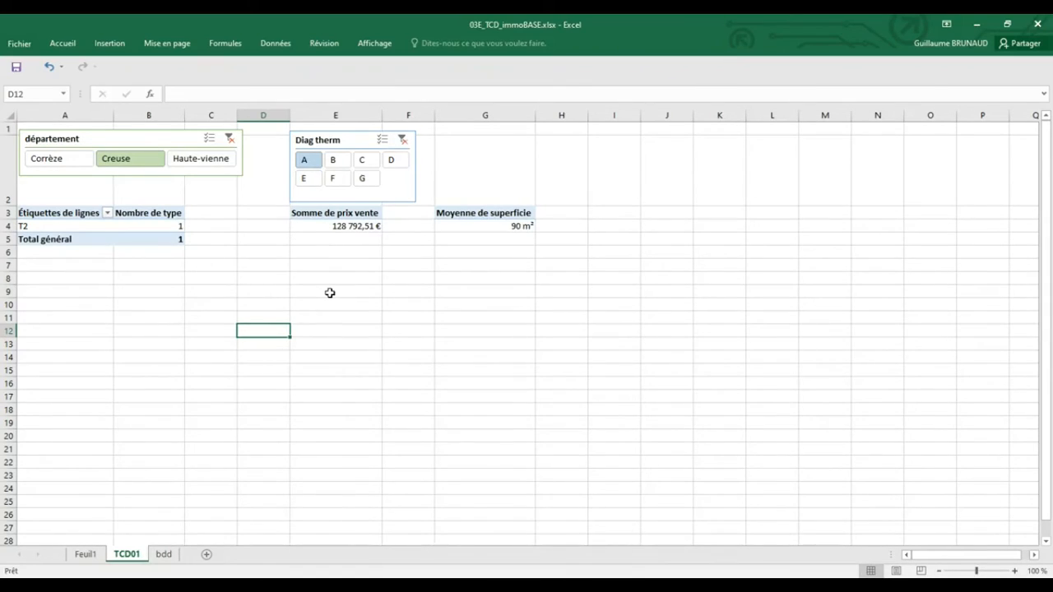
pyautogui.click(332, 160)
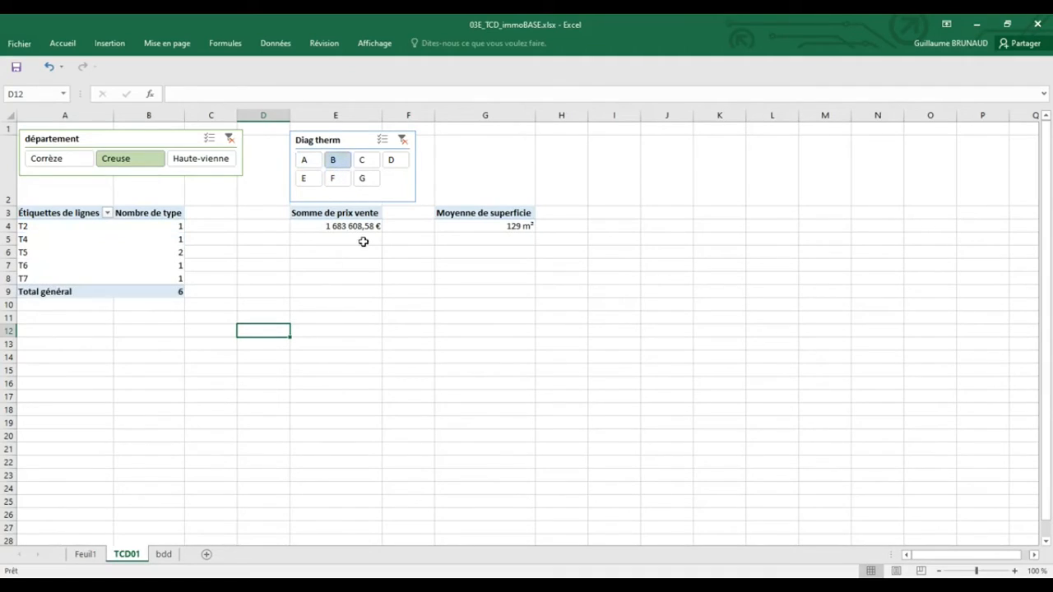
pyautogui.keyDown('ctrl'); pyautogui.click(305, 160); pyautogui.keyUp('ctrl')
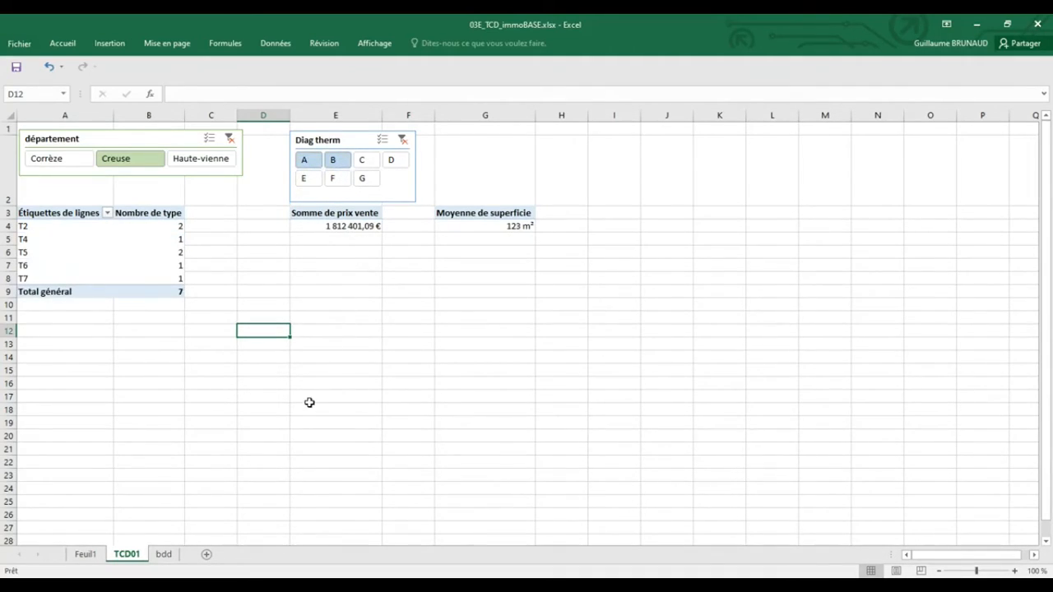
# Change the département filter to Corrèze and Haute-vienne and add classes C and D to the Diag therm filter
pyautogui.click(45, 163)
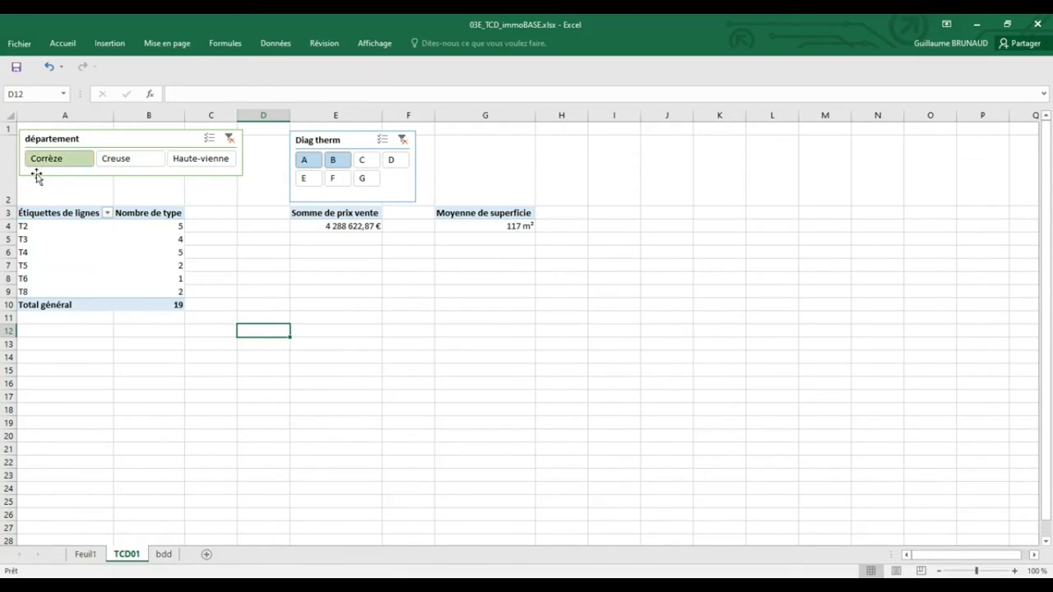
pyautogui.keyDown('ctrl'); pyautogui.click(191, 162); pyautogui.keyUp('ctrl')
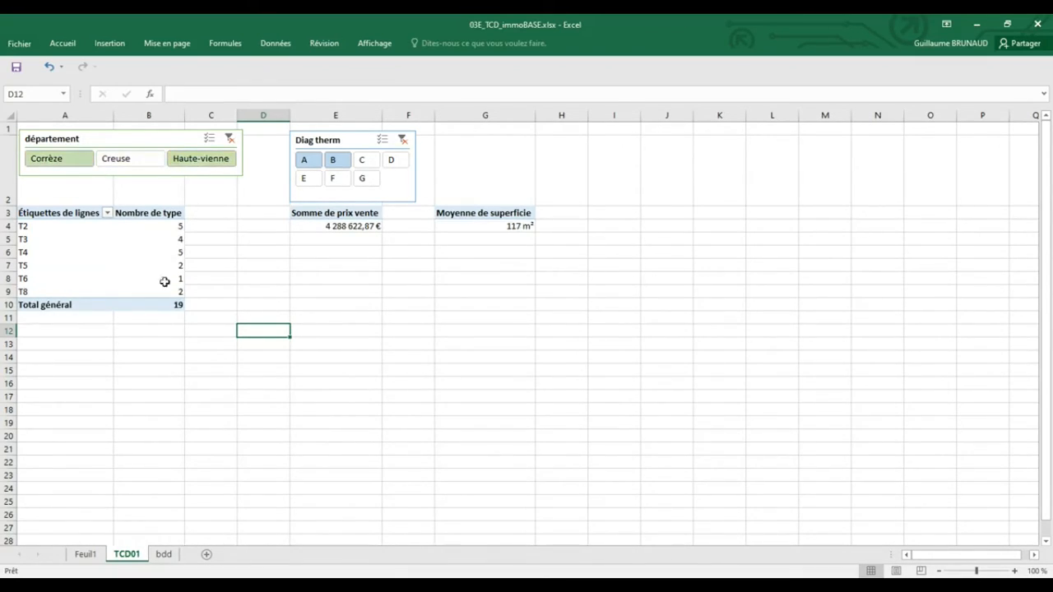
pyautogui.keyDown('ctrl'); pyautogui.click(363, 161); pyautogui.keyUp('ctrl')
pyautogui.keyDown('ctrl'); pyautogui.click(392, 160); pyautogui.keyUp('ctrl')
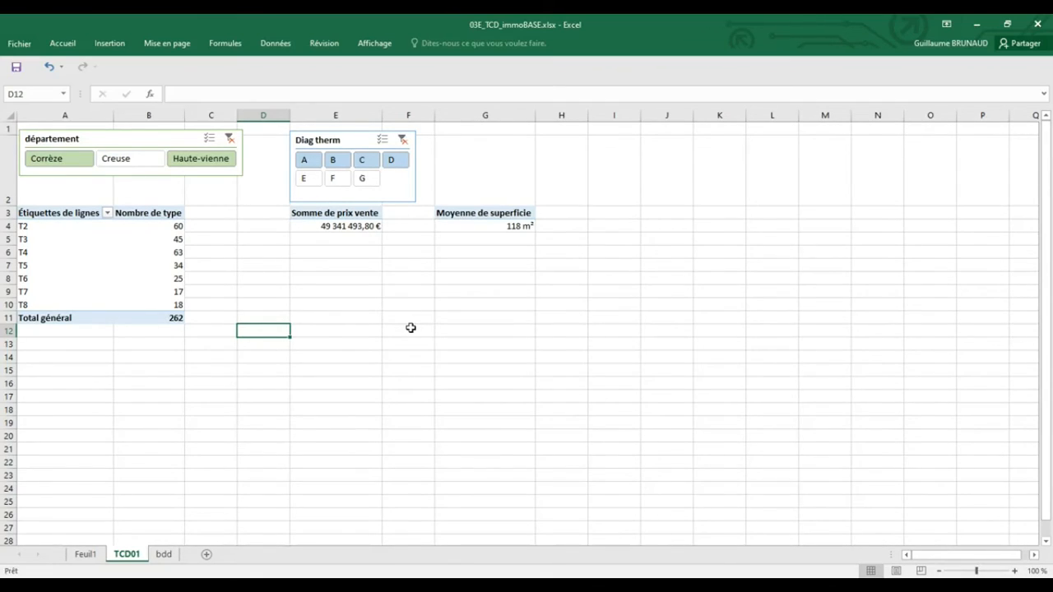
pyautogui.moveTo(147, 277)
pyautogui.moveTo(459, 226)
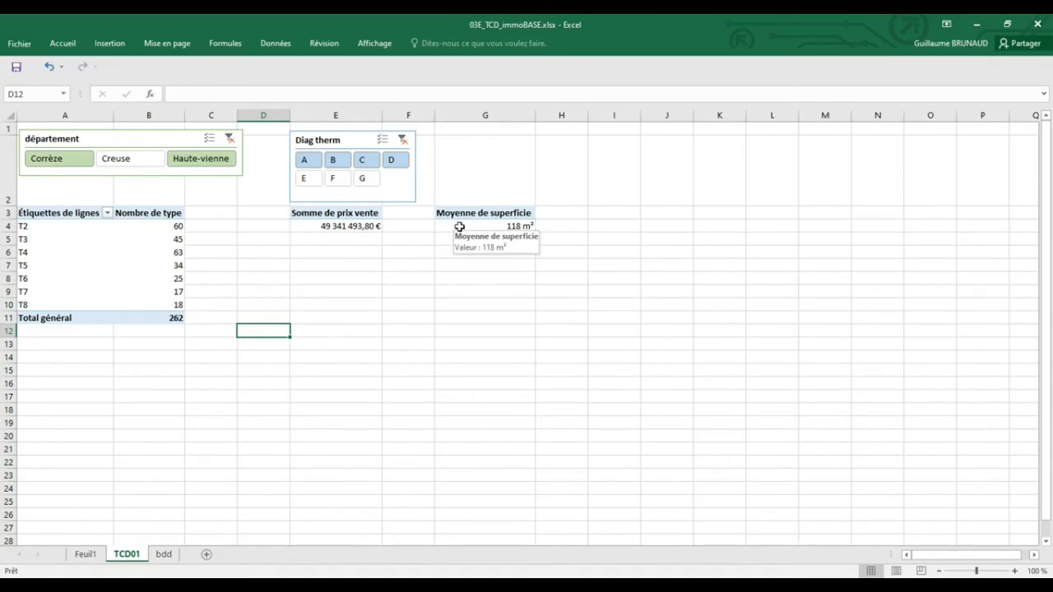